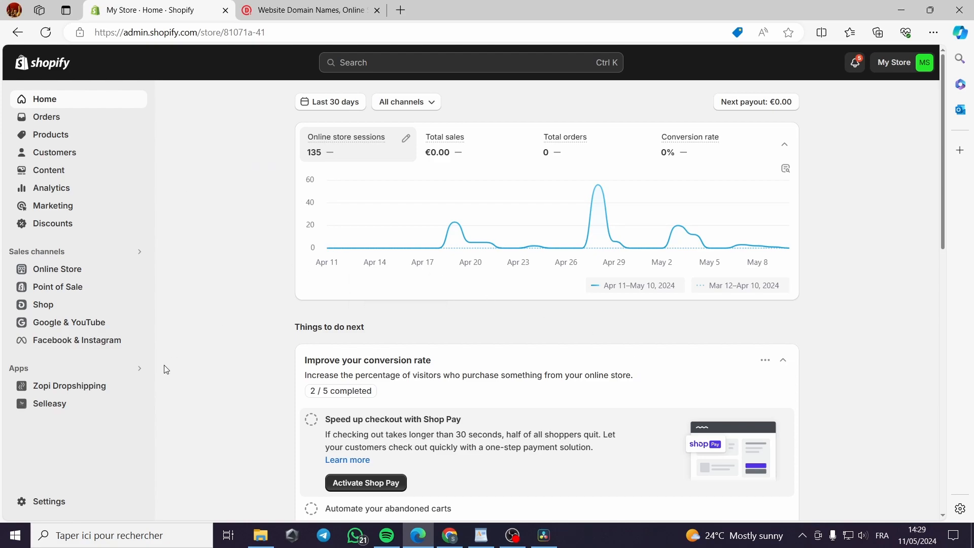
Preview the live online store, close the preview and return to the Shopify admin home page
{"action": "left_click", "coordinate": [138, 270]}
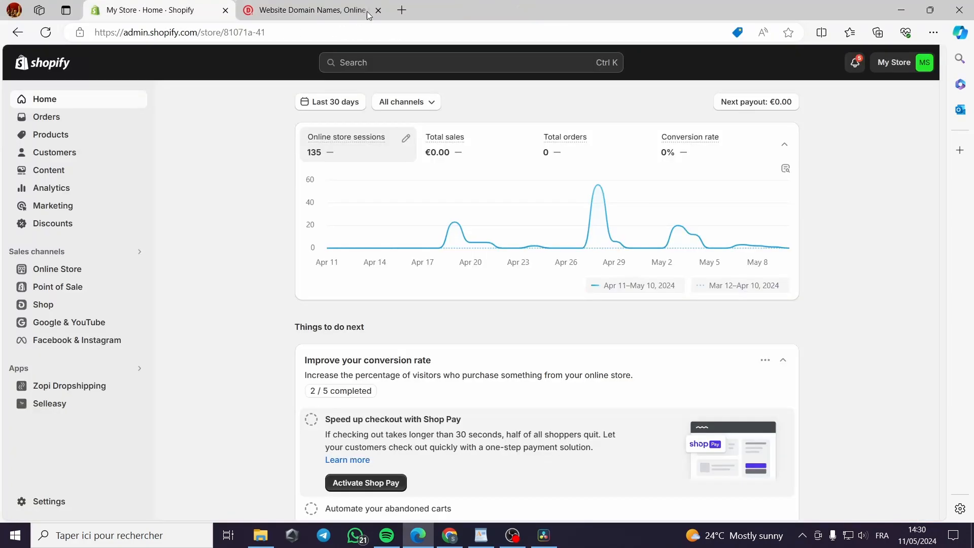
{"action": "left_click", "coordinate": [376, 10]}
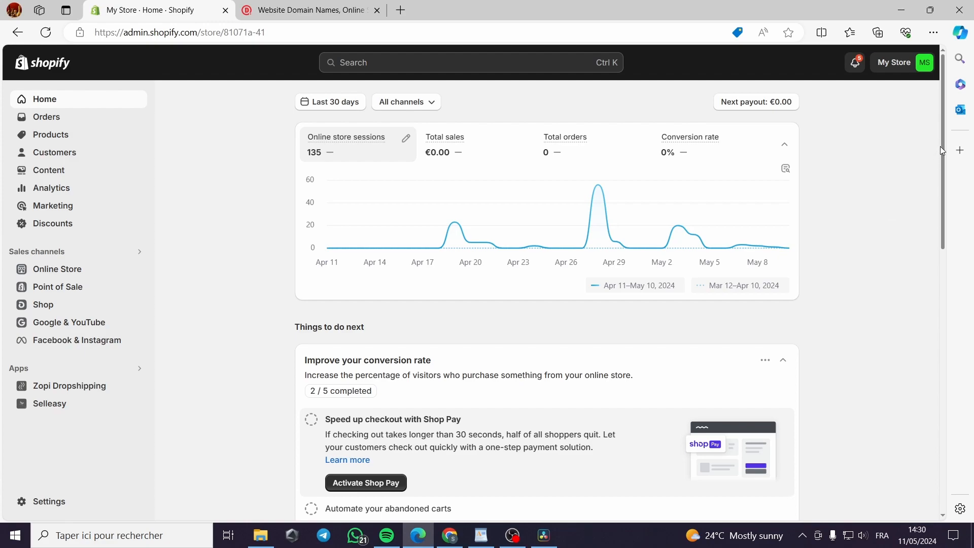
{"action": "scroll", "coordinate": [939, 152], "scroll_direction": "down", "scroll_amount": 1}
{"action": "scroll", "coordinate": [938, 152], "scroll_direction": "up", "scroll_amount": 1}
Switch to Domain.com and search for the domain name jacksmithclothing
{"action": "left_click", "coordinate": [315, 11]}
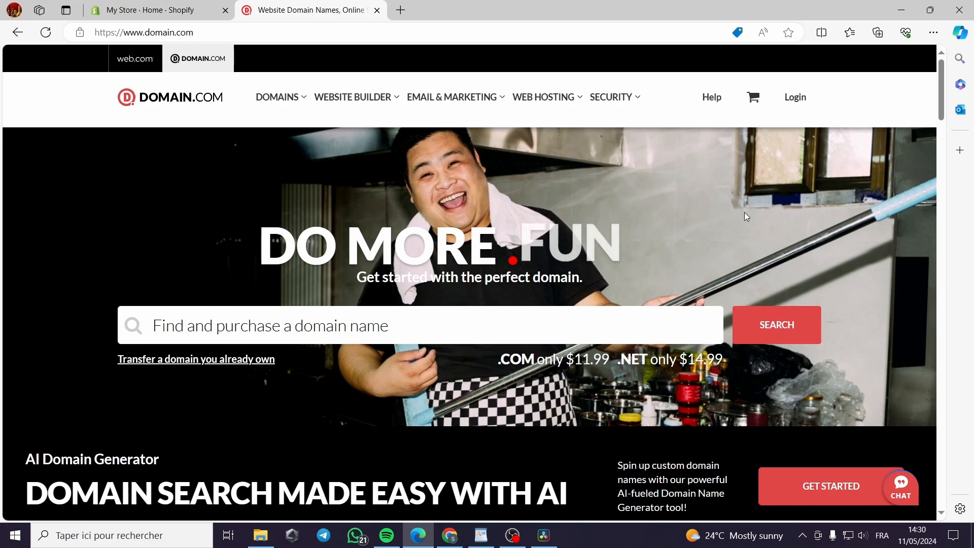
{"action": "left_click", "coordinate": [391, 324]}
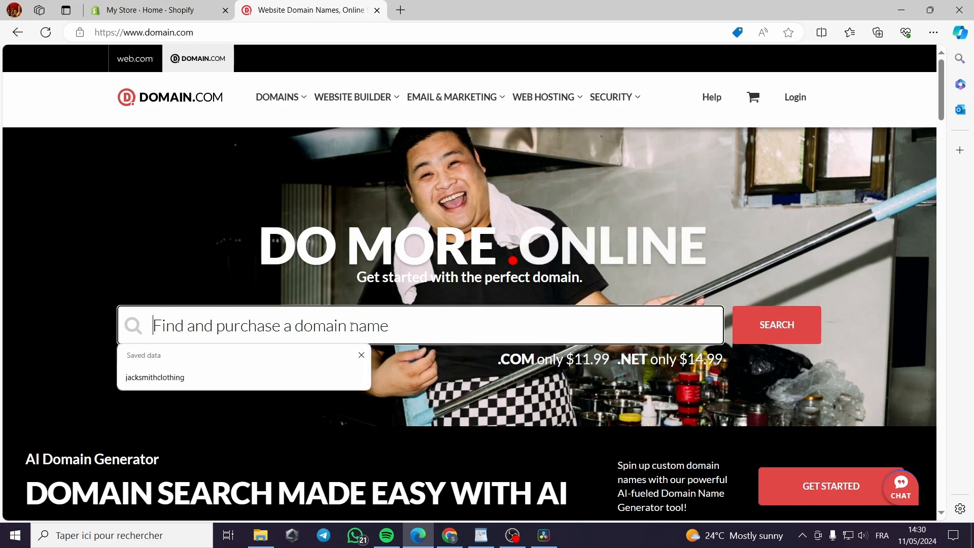
{"action": "left_click", "coordinate": [160, 378]}
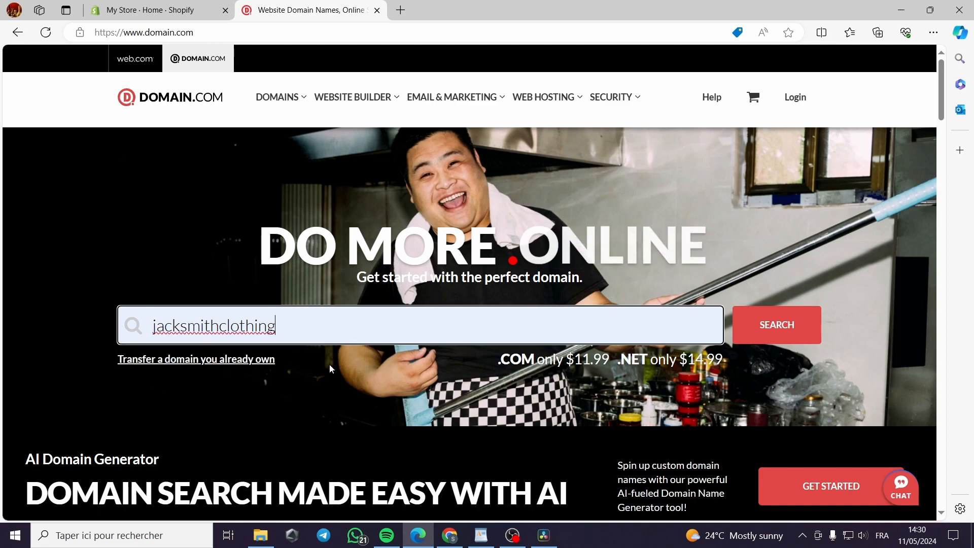
{"action": "left_click", "coordinate": [770, 332]}
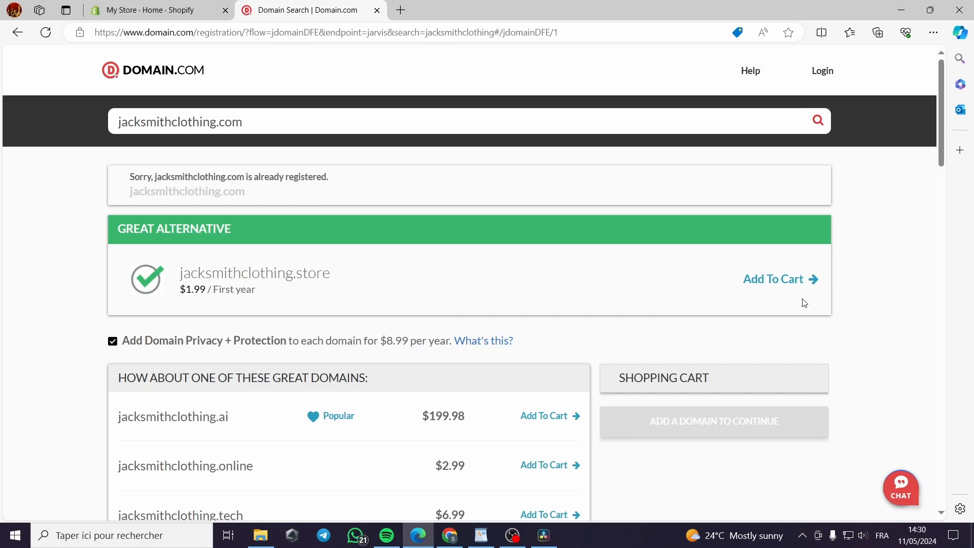
Examine the suggested alternative domain extensions and compare their prices
{"action": "left_click_drag", "start_coordinate": [944, 145], "coordinate": [949, 162]}
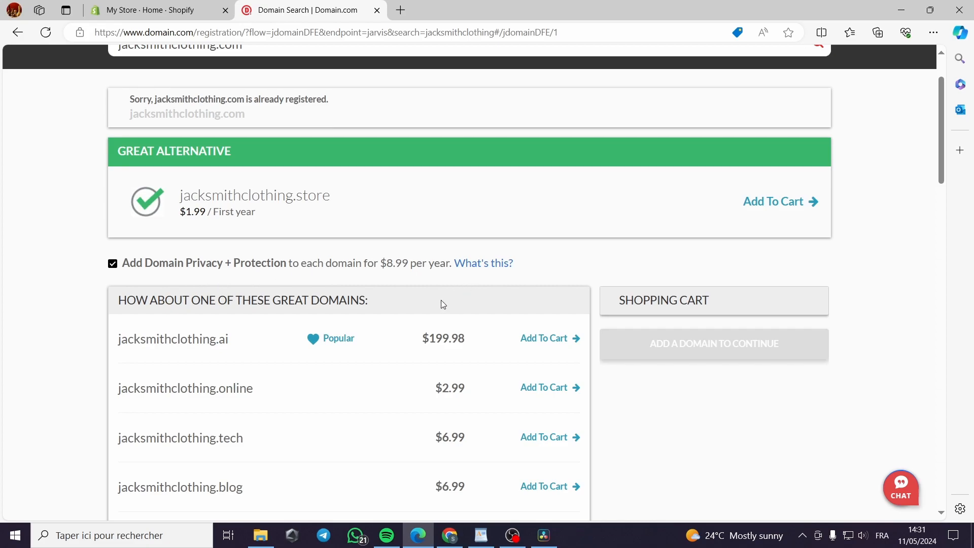
{"action": "scroll", "coordinate": [142, 281], "scroll_direction": "down", "scroll_amount": 3}
{"action": "scroll", "coordinate": [178, 265], "scroll_direction": "up", "scroll_amount": 4}
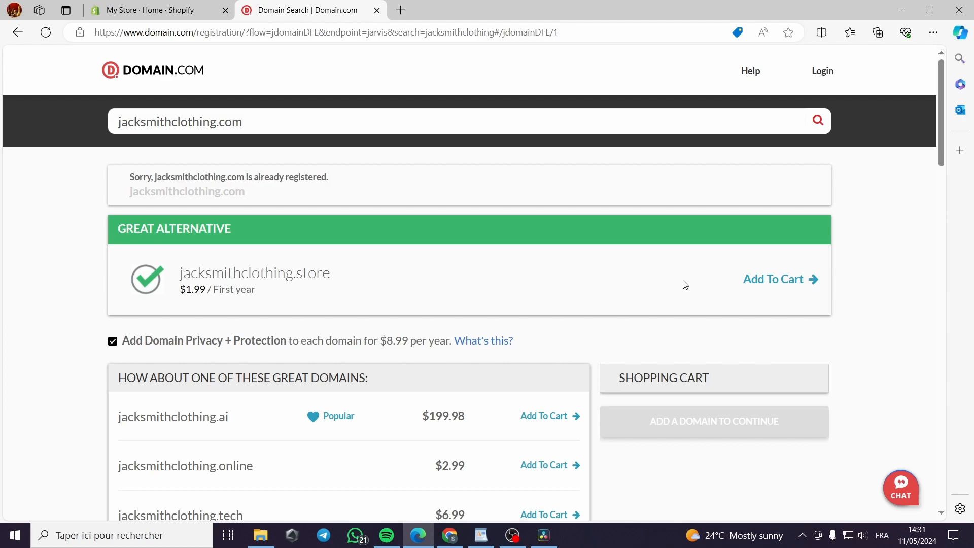
{"action": "scroll", "coordinate": [199, 305], "scroll_direction": "down", "scroll_amount": 4}
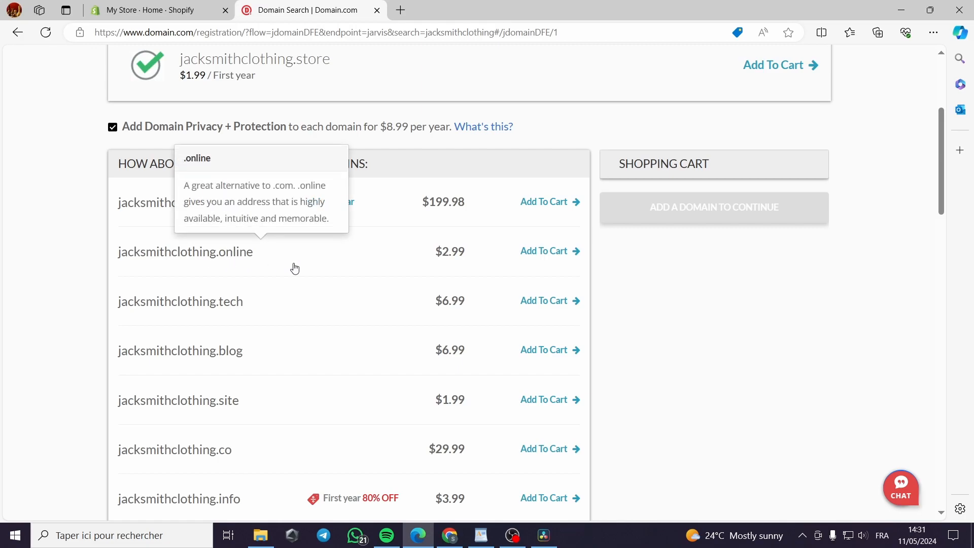
{"action": "scroll", "coordinate": [310, 264], "scroll_direction": "down", "scroll_amount": 1}
{"action": "mouse_move", "coordinate": [253, 181]}
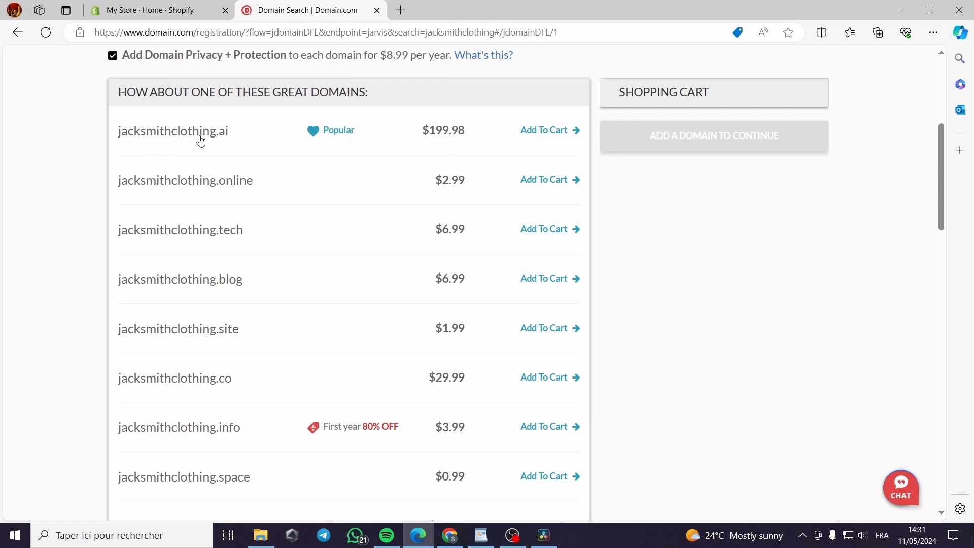
{"action": "mouse_move", "coordinate": [267, 338]}
{"action": "scroll", "coordinate": [267, 338], "scroll_direction": "down", "scroll_amount": 1}
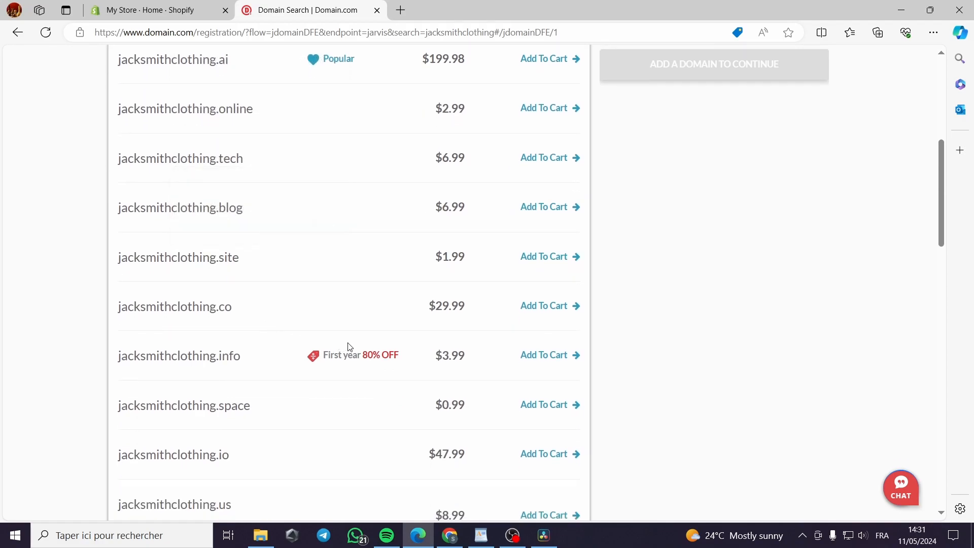
{"action": "mouse_move", "coordinate": [172, 413]}
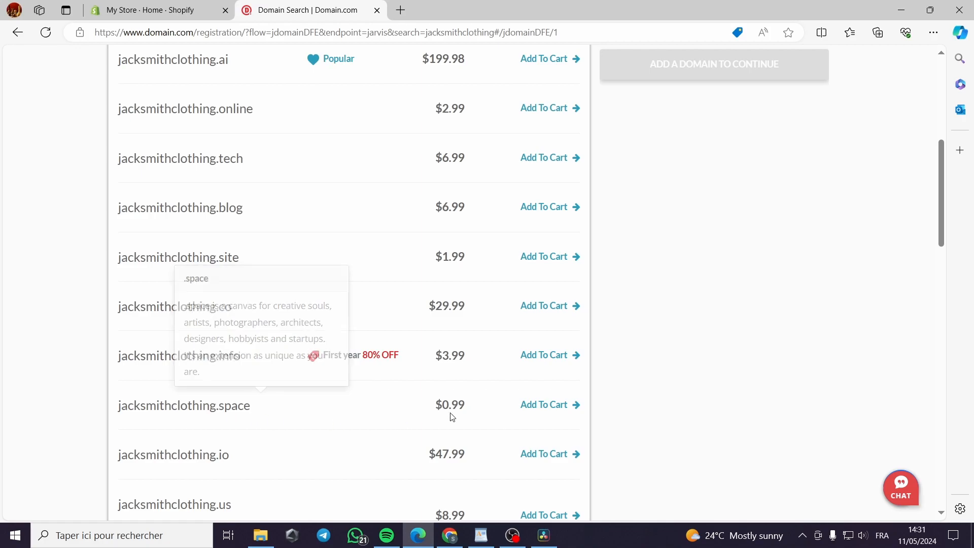
Add jacksmithclothing.space to the cart and set its domain purchase term to 1 Year
{"action": "left_click", "coordinate": [563, 411]}
{"action": "scroll", "coordinate": [800, 315], "scroll_direction": "up", "scroll_amount": 1}
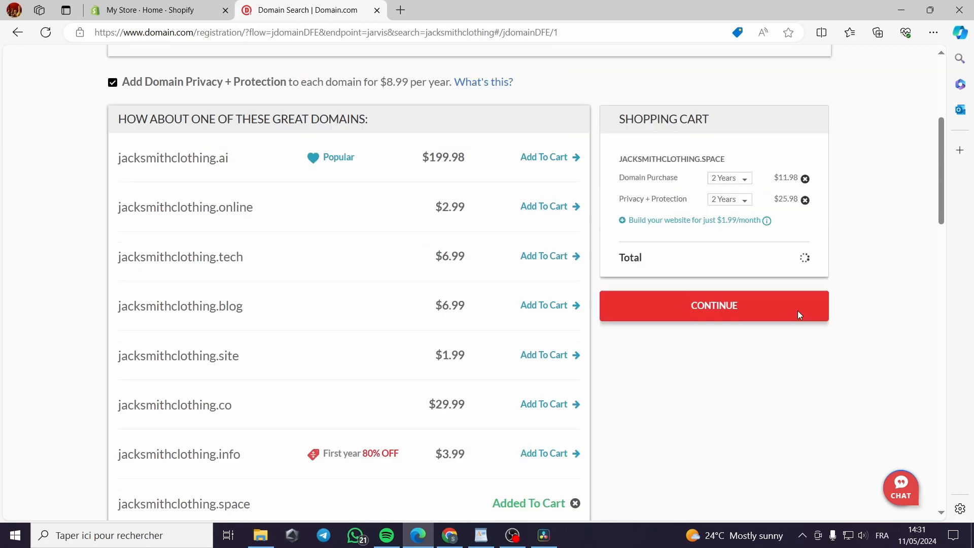
{"action": "scroll", "coordinate": [800, 315], "scroll_direction": "up", "scroll_amount": 1}
{"action": "left_click", "coordinate": [749, 229]}
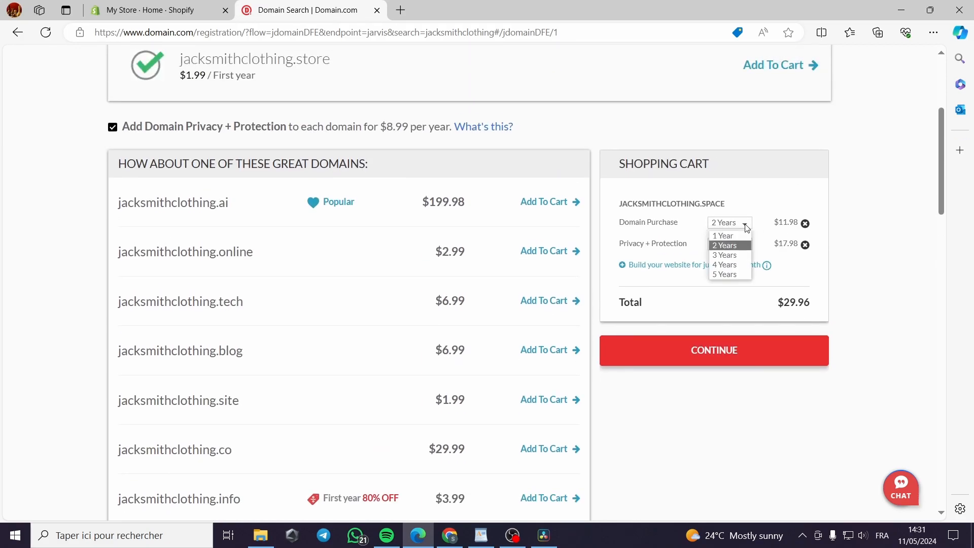
{"action": "left_click", "coordinate": [741, 231]}
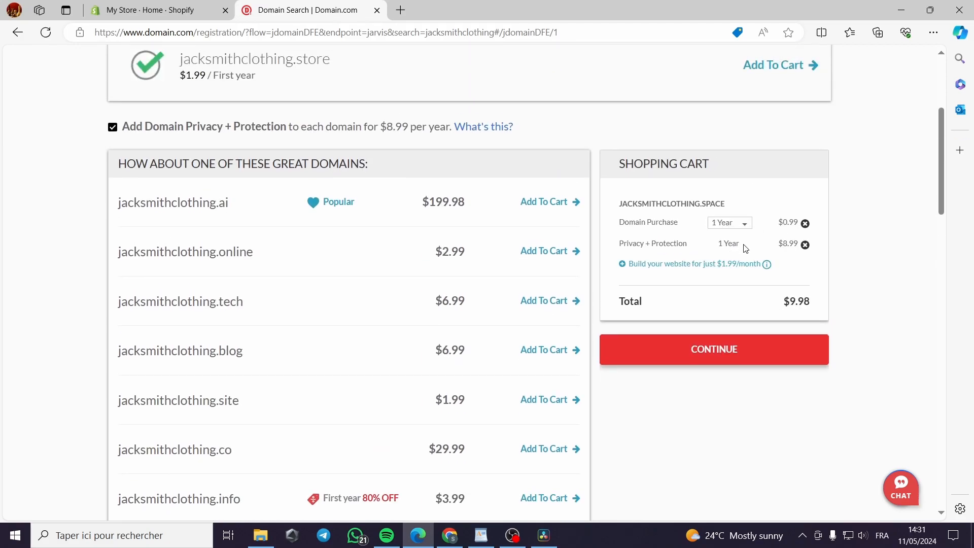
{"action": "left_click", "coordinate": [746, 224]}
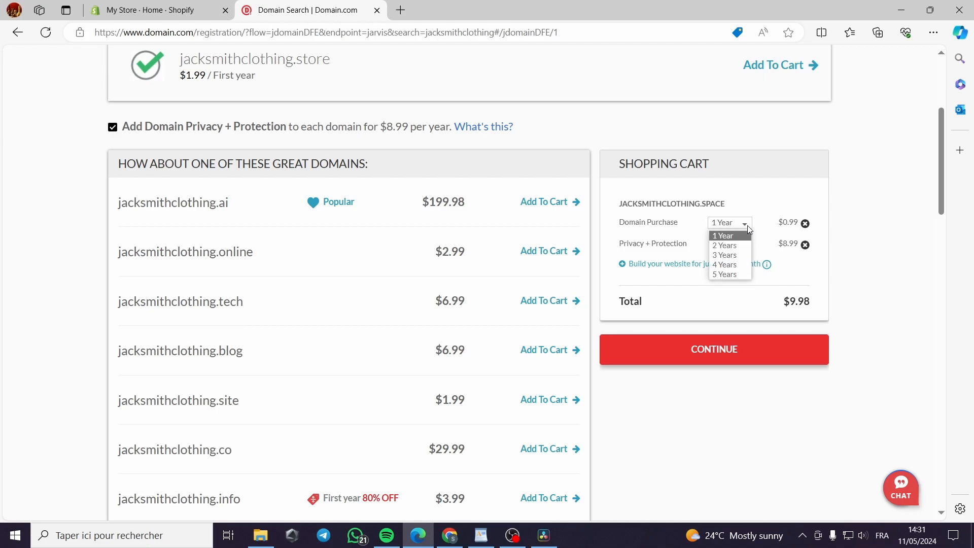
{"action": "left_click", "coordinate": [747, 224]}
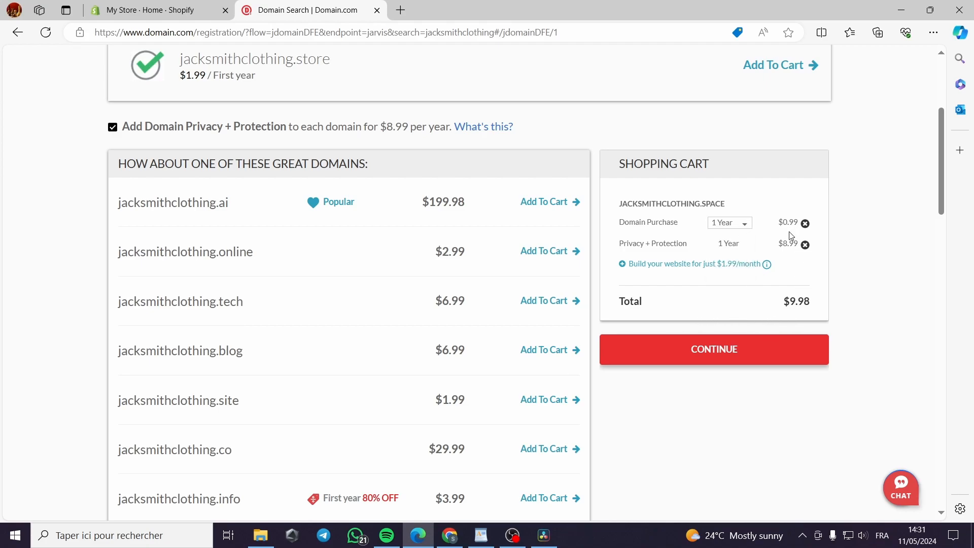
{"action": "left_click", "coordinate": [746, 224]}
{"action": "left_click", "coordinate": [747, 223]}
Remove Privacy + Protection from the cart and continue to the domain add-ons
{"action": "left_click", "coordinate": [805, 244]}
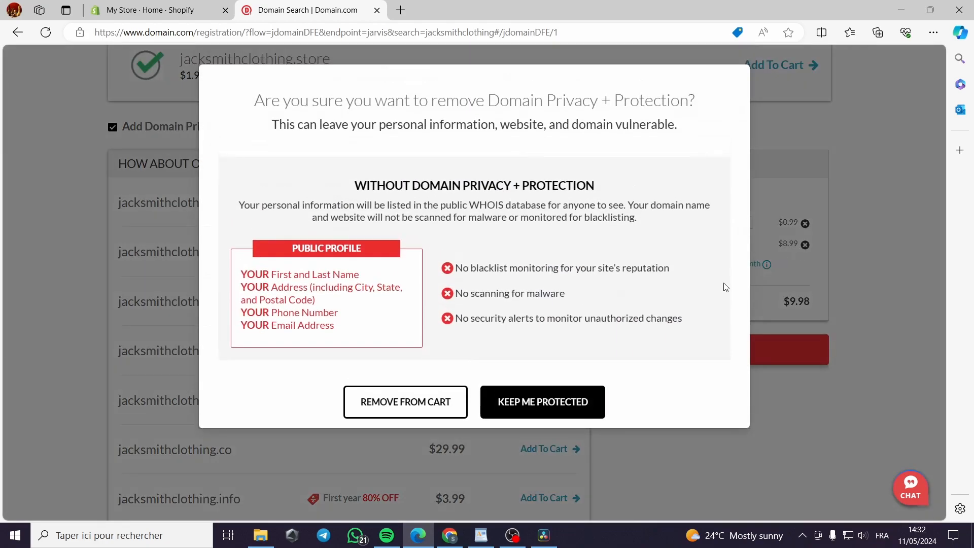
{"action": "left_click", "coordinate": [414, 406]}
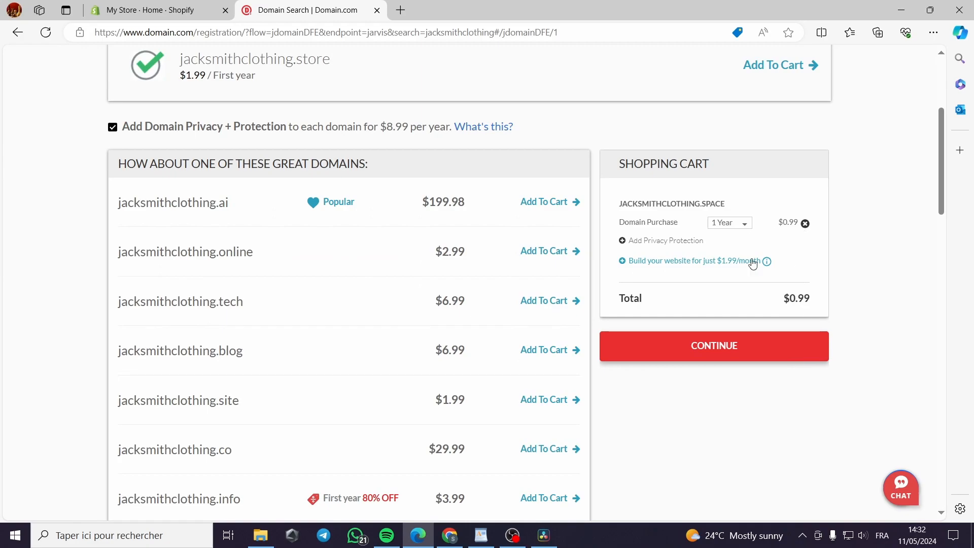
{"action": "left_click", "coordinate": [725, 350]}
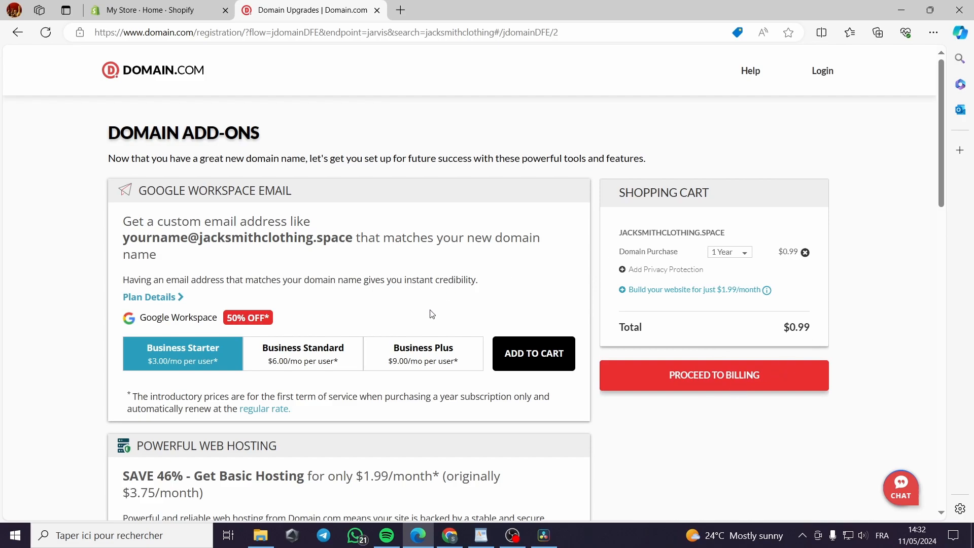
Review the offered email, hosting, SSL and SiteLock add-ons, then proceed to billing without adding any
{"action": "scroll", "coordinate": [315, 293], "scroll_direction": "down", "scroll_amount": 2}
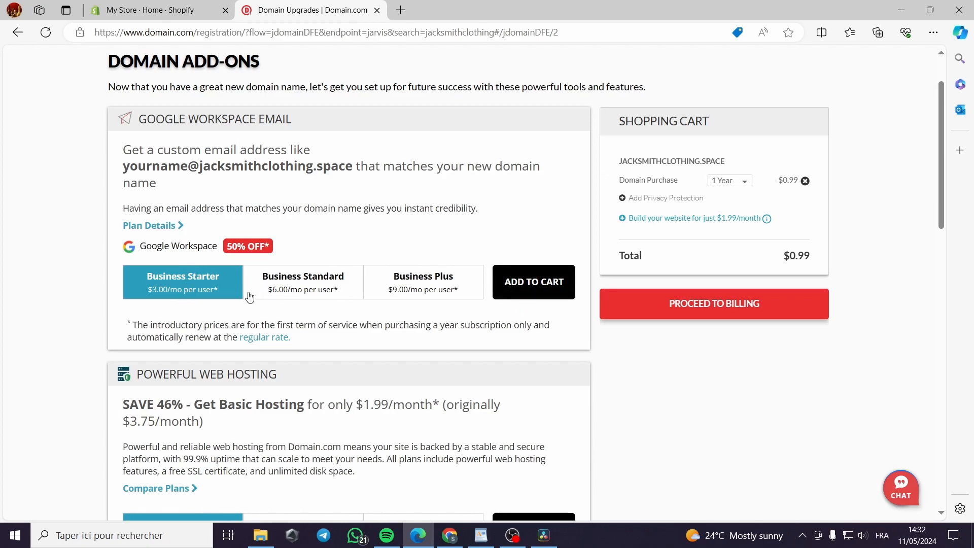
{"action": "scroll", "coordinate": [472, 253], "scroll_direction": "down", "scroll_amount": 2}
{"action": "scroll", "coordinate": [472, 253], "scroll_direction": "down", "scroll_amount": 2}
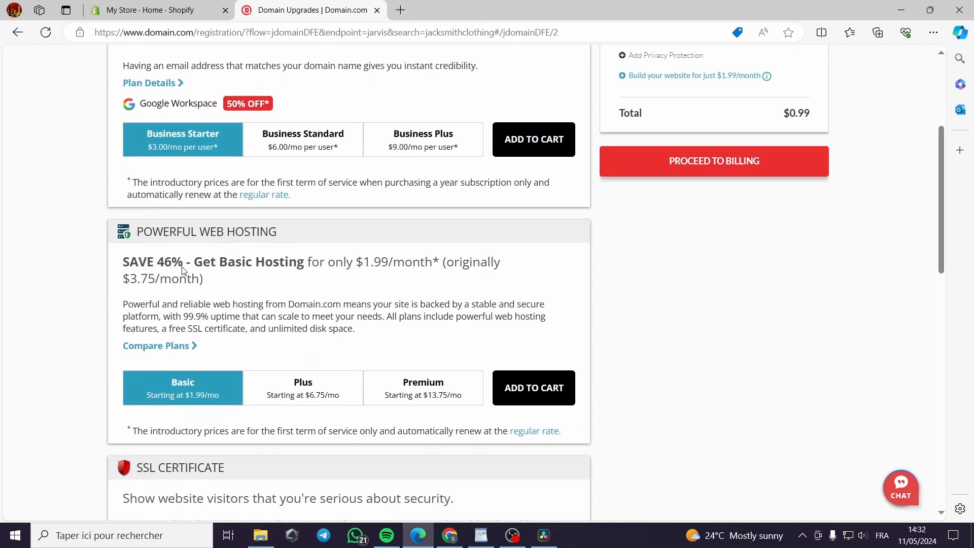
{"action": "scroll", "coordinate": [272, 250], "scroll_direction": "down", "scroll_amount": 6}
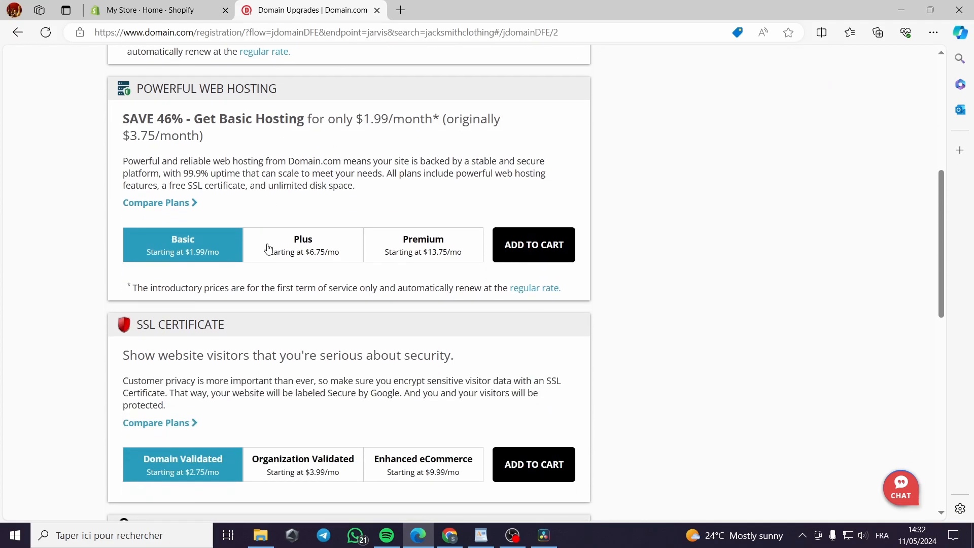
{"action": "scroll", "coordinate": [380, 264], "scroll_direction": "down", "scroll_amount": 4}
{"action": "scroll", "coordinate": [327, 244], "scroll_direction": "down", "scroll_amount": 6}
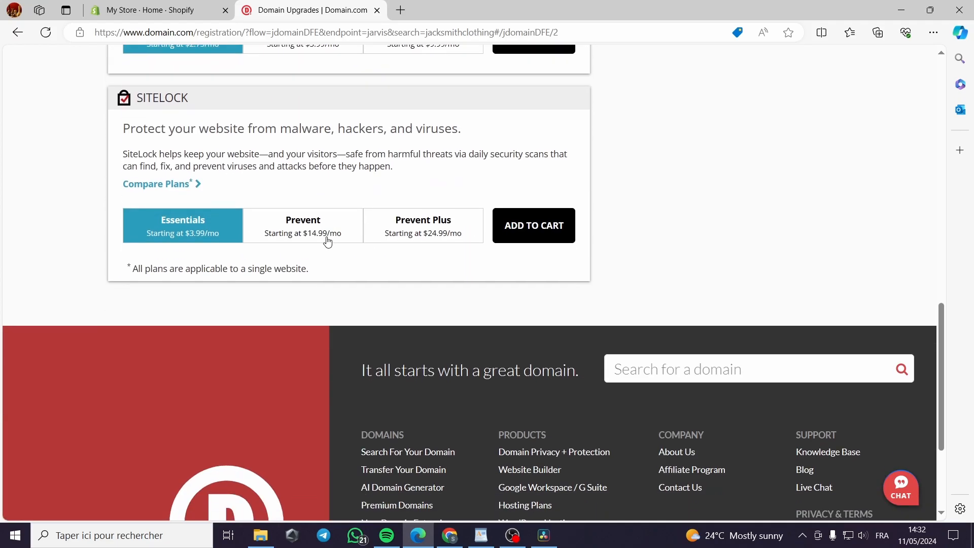
{"action": "scroll", "coordinate": [631, 396], "scroll_direction": "up", "scroll_amount": 20}
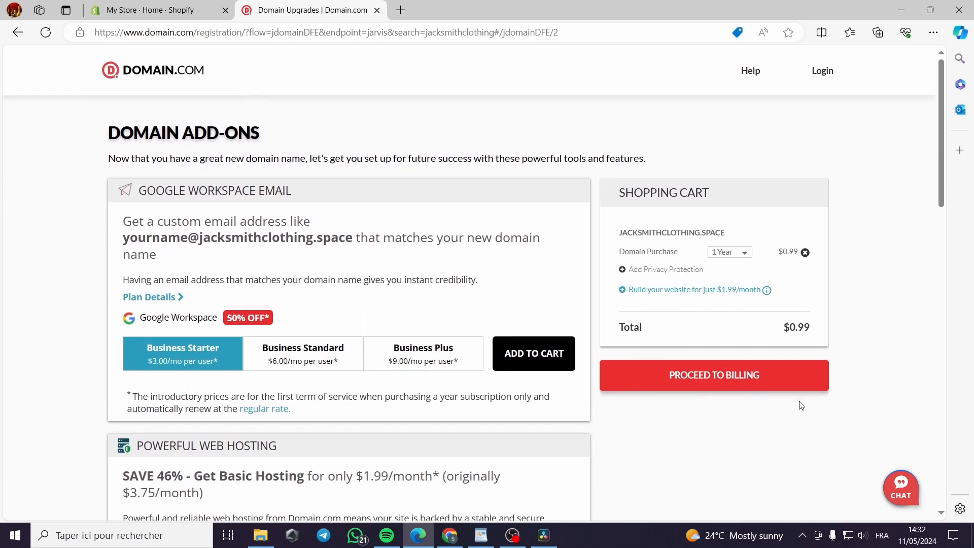
{"action": "left_click", "coordinate": [716, 381]}
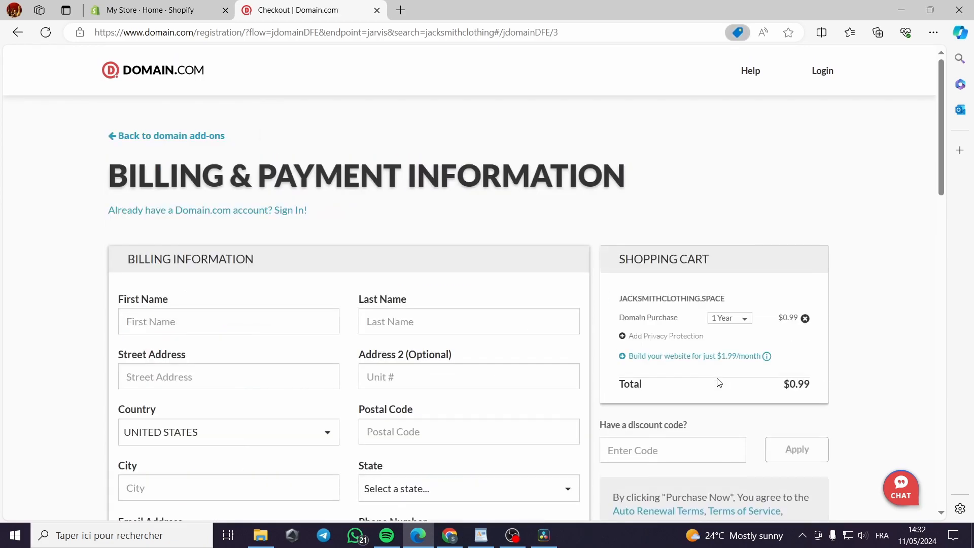
Examine the billing, account and payment method sections of the checkout form
{"action": "scroll", "coordinate": [238, 275], "scroll_direction": "down", "scroll_amount": 1}
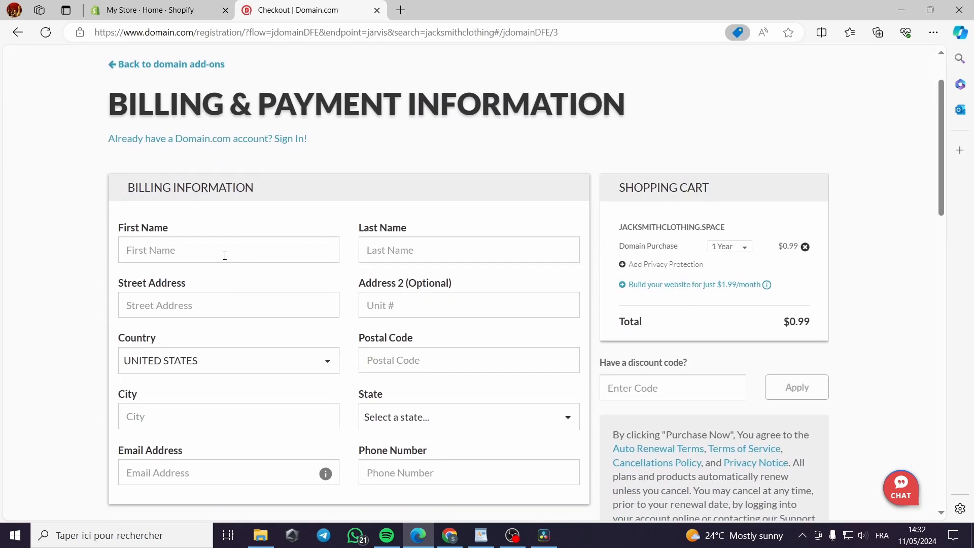
{"action": "left_click", "coordinate": [888, 59]}
{"action": "scroll", "coordinate": [355, 408], "scroll_direction": "down", "scroll_amount": 1}
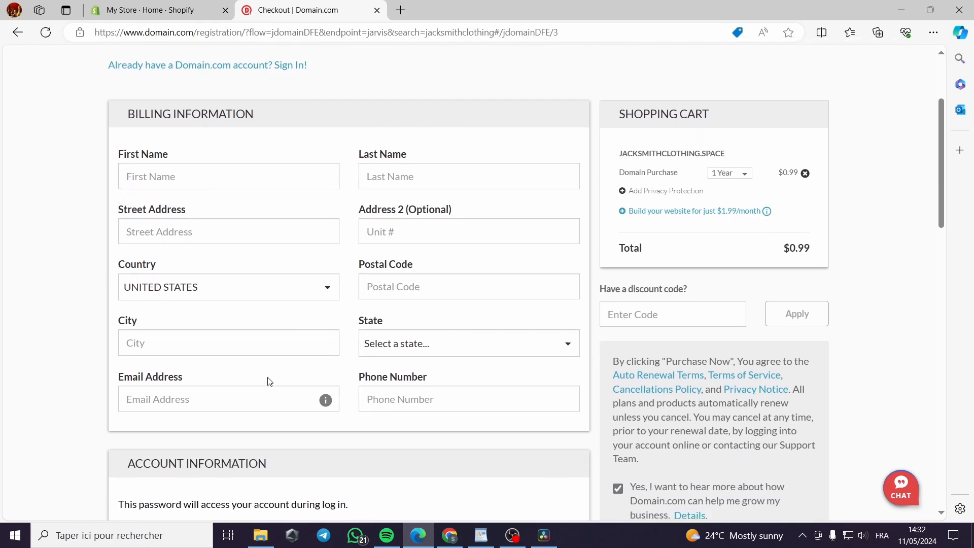
{"action": "scroll", "coordinate": [404, 365], "scroll_direction": "down", "scroll_amount": 3}
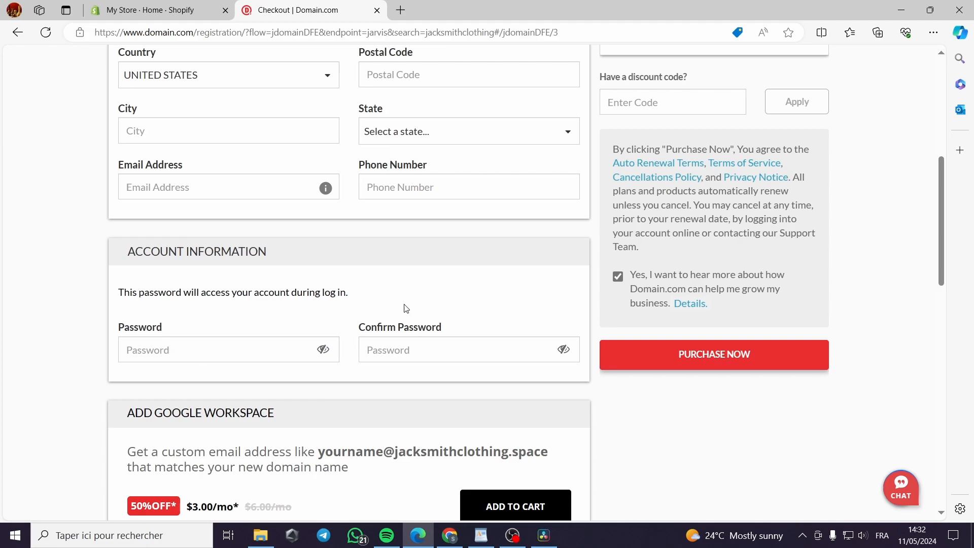
{"action": "scroll", "coordinate": [284, 396], "scroll_direction": "down", "scroll_amount": 5}
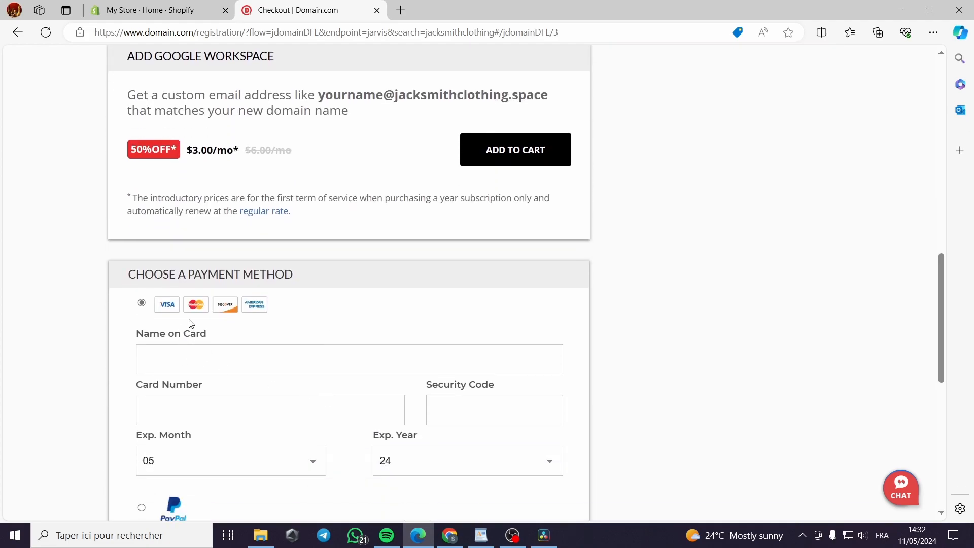
{"action": "scroll", "coordinate": [203, 370], "scroll_direction": "down", "scroll_amount": 2}
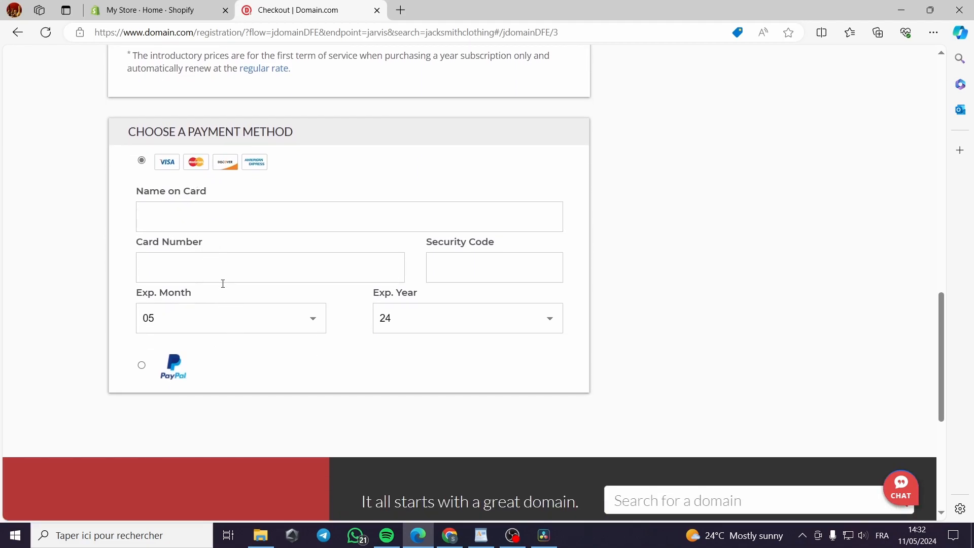
{"action": "scroll", "coordinate": [350, 398], "scroll_direction": "up", "scroll_amount": 3}
{"action": "scroll", "coordinate": [357, 401], "scroll_direction": "up", "scroll_amount": 8}
{"action": "scroll", "coordinate": [268, 367], "scroll_direction": "down", "scroll_amount": 3}
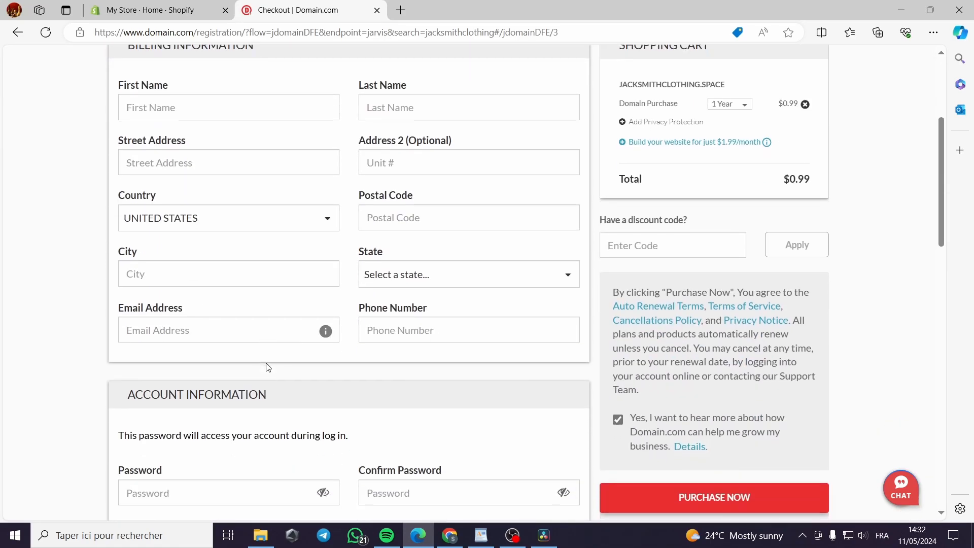
{"action": "scroll", "coordinate": [291, 372], "scroll_direction": "down", "scroll_amount": 2}
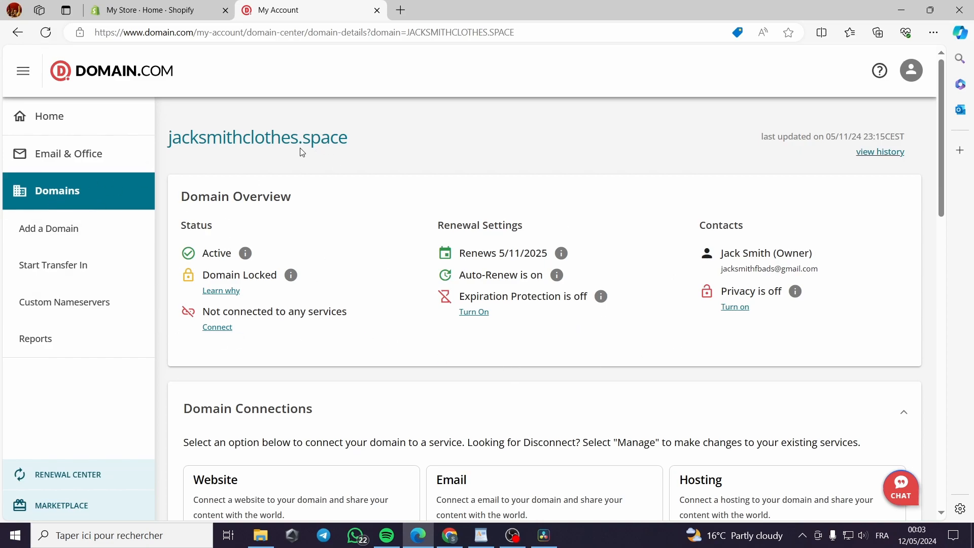
Open the website of the purchased domain jacksmithclothes.space from its domain details
{"action": "left_click", "coordinate": [328, 143]}
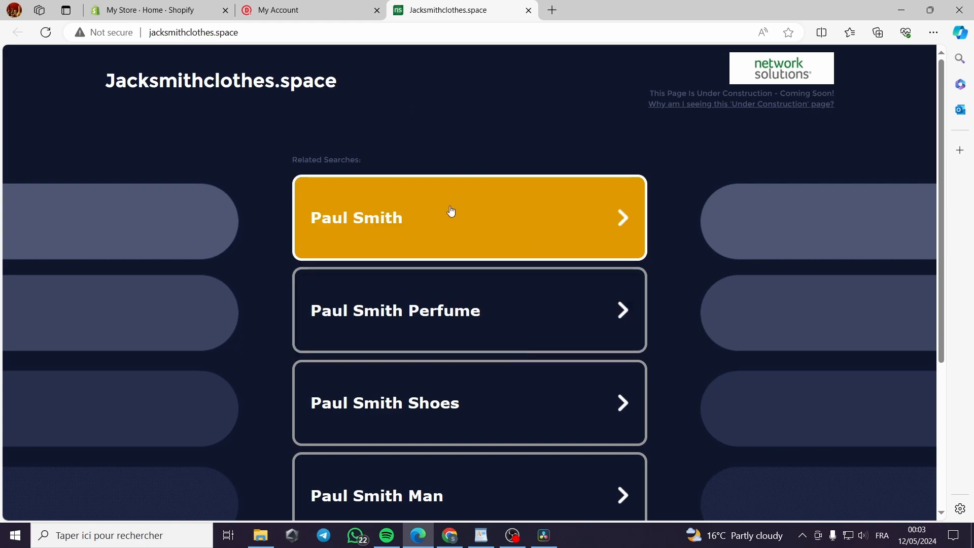
Look over the placeholder page of jacksmithclothes.space and copy its web address
{"action": "scroll", "coordinate": [467, 249], "scroll_direction": "down", "scroll_amount": 3}
{"action": "scroll", "coordinate": [485, 298], "scroll_direction": "down", "scroll_amount": 2}
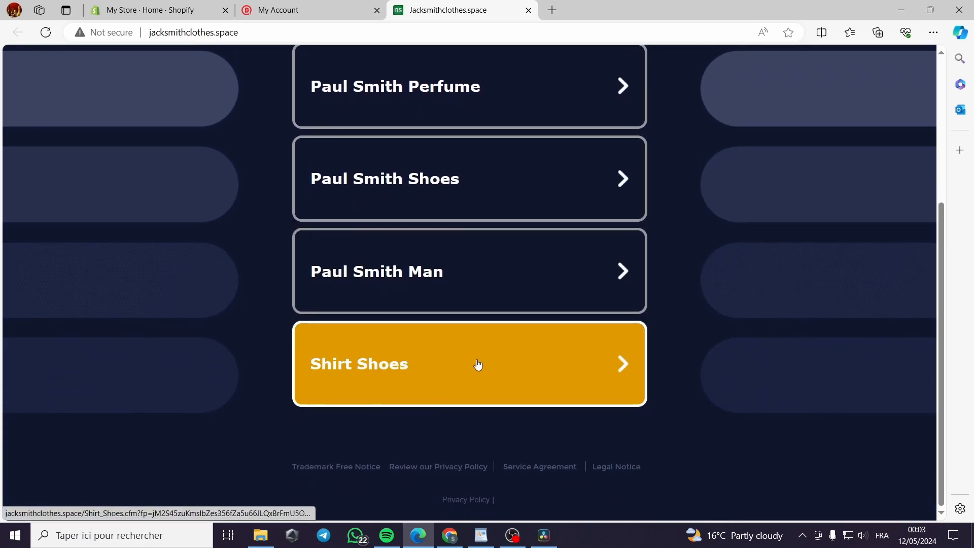
{"action": "scroll", "coordinate": [474, 364], "scroll_direction": "up", "scroll_amount": 4}
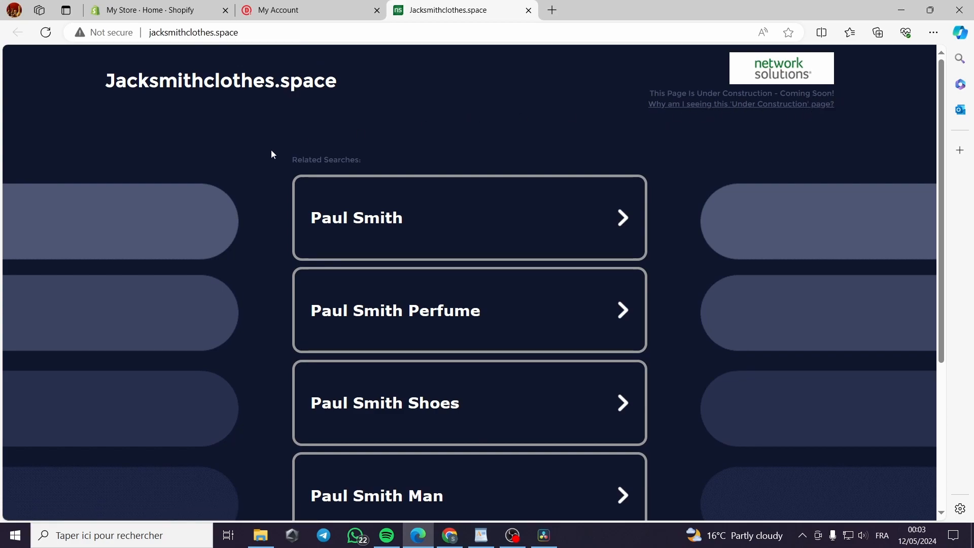
{"action": "left_click", "coordinate": [253, 37]}
{"action": "right_click", "coordinate": [213, 32]}
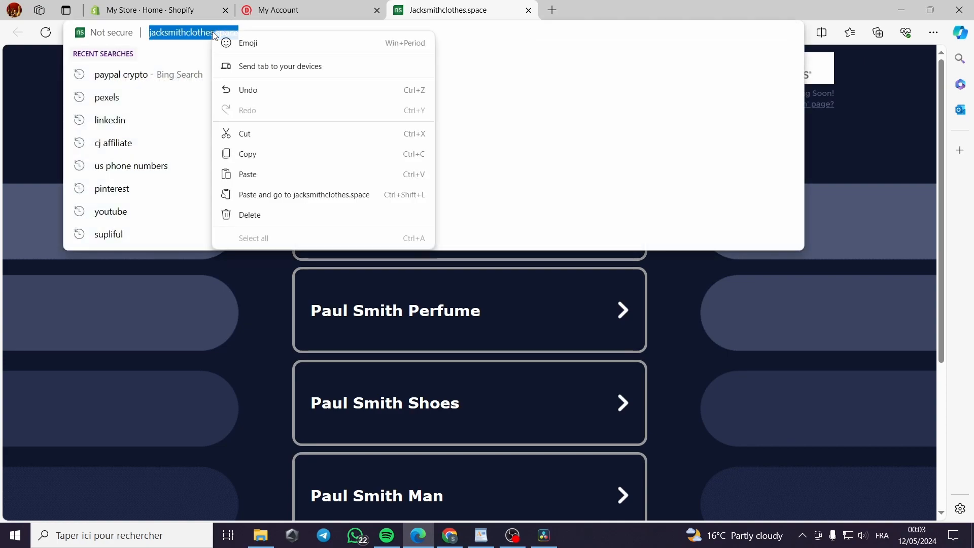
{"action": "left_click", "coordinate": [255, 158]}
Switch to the Shopify admin and open the store's Domains settings
{"action": "left_click", "coordinate": [183, 15]}
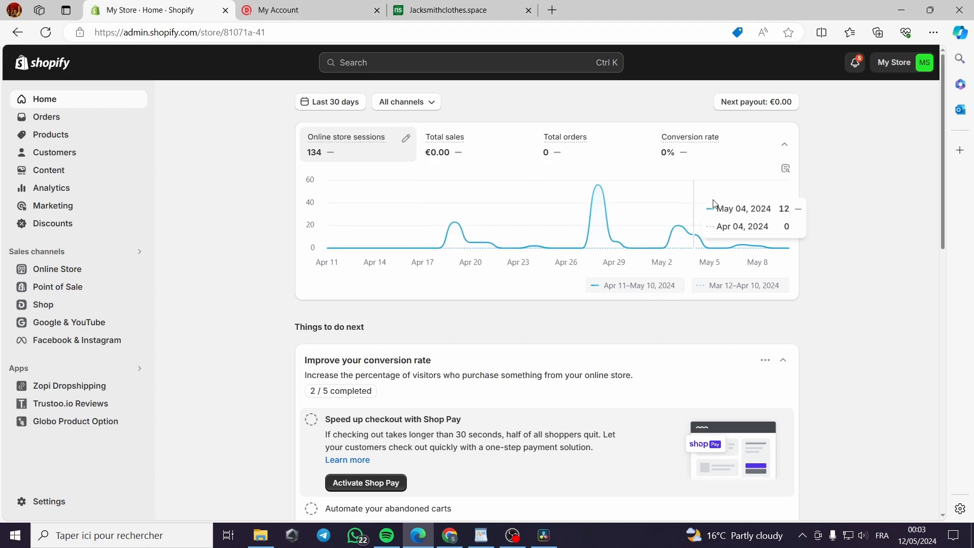
{"action": "left_click", "coordinate": [45, 504]}
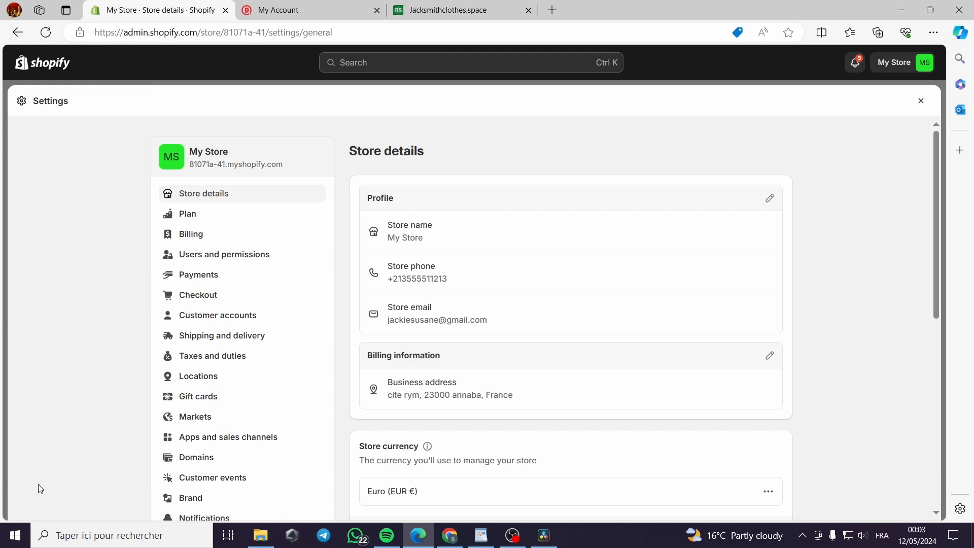
{"action": "scroll", "coordinate": [229, 399], "scroll_direction": "down", "scroll_amount": 2}
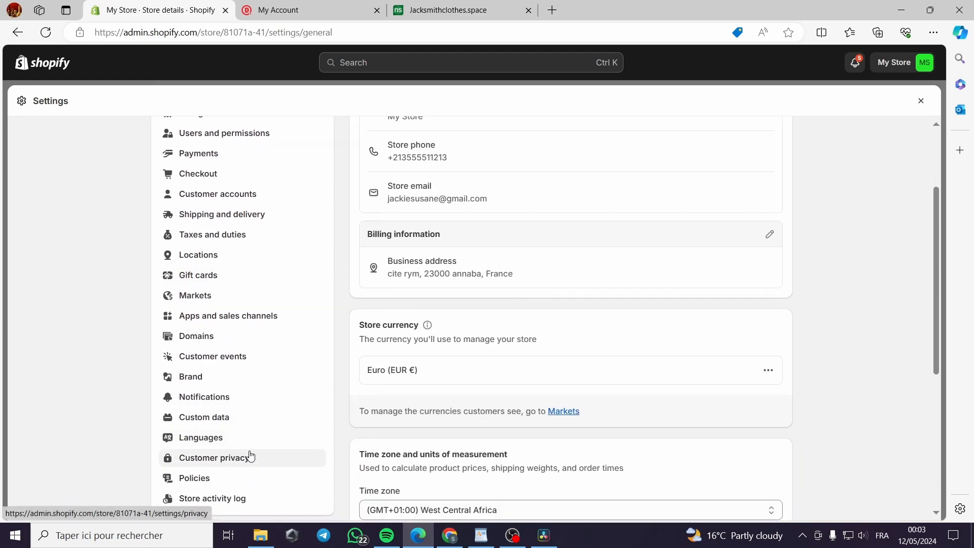
{"action": "left_click", "coordinate": [198, 337]}
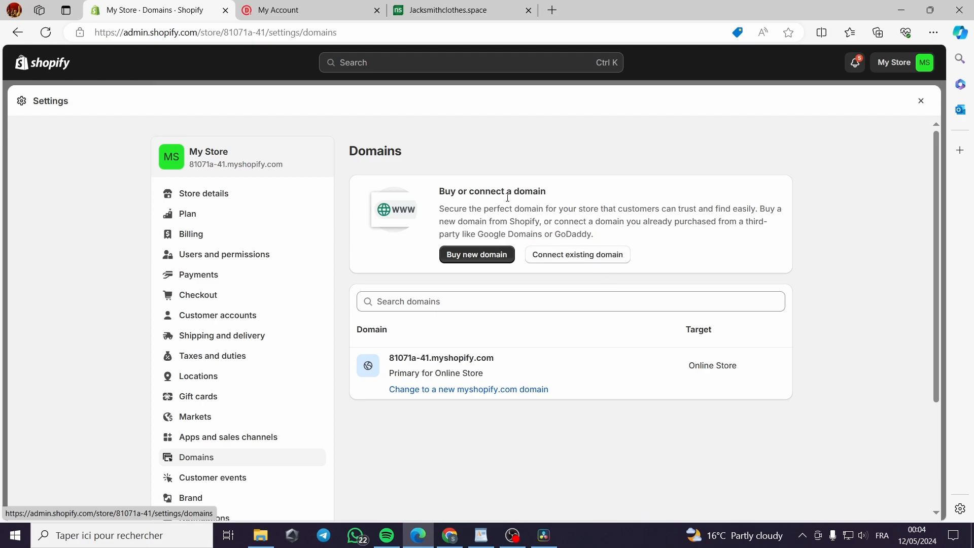
{"action": "left_click", "coordinate": [297, 15]}
{"action": "left_click", "coordinate": [108, 6]}
{"action": "left_click", "coordinate": [601, 260]}
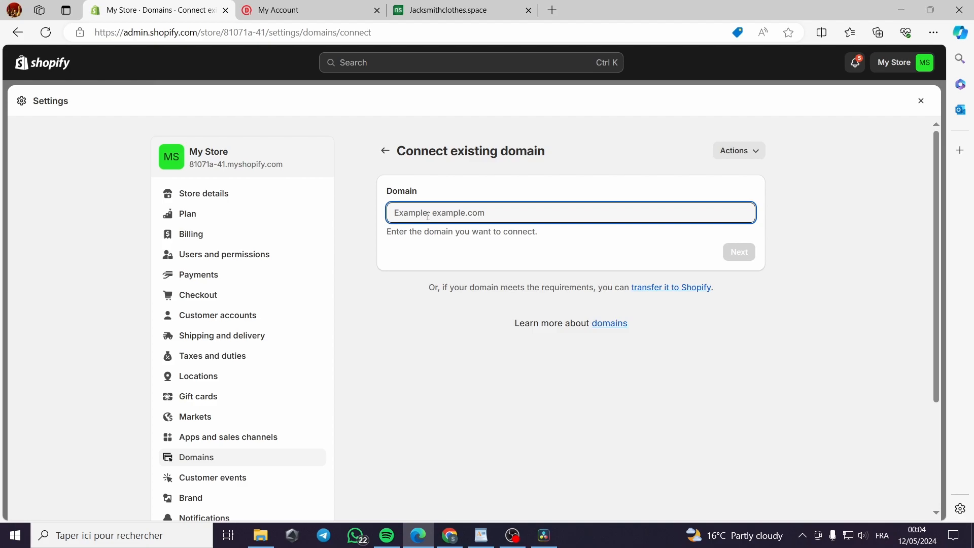
{"action": "key", "text": "ctrl+v"}
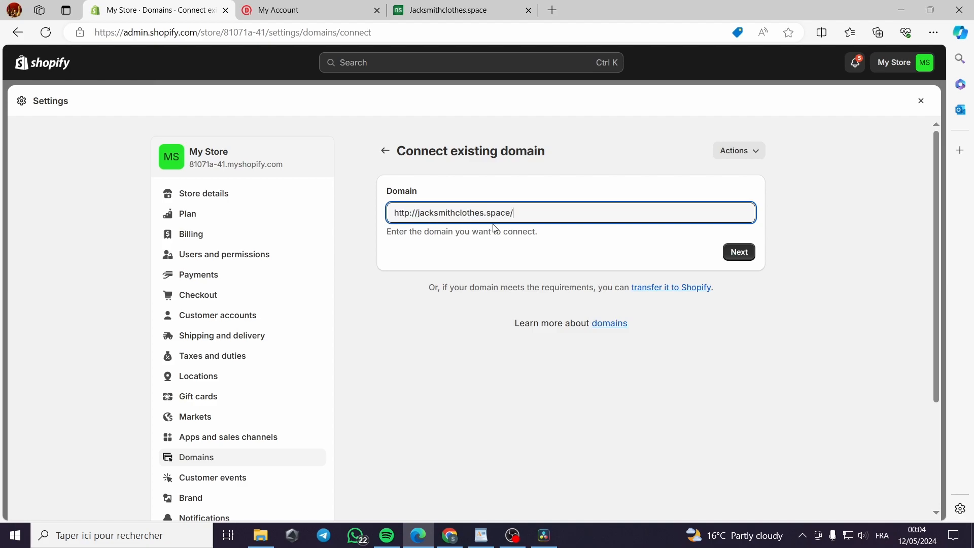
{"action": "left_click", "coordinate": [457, 11]}
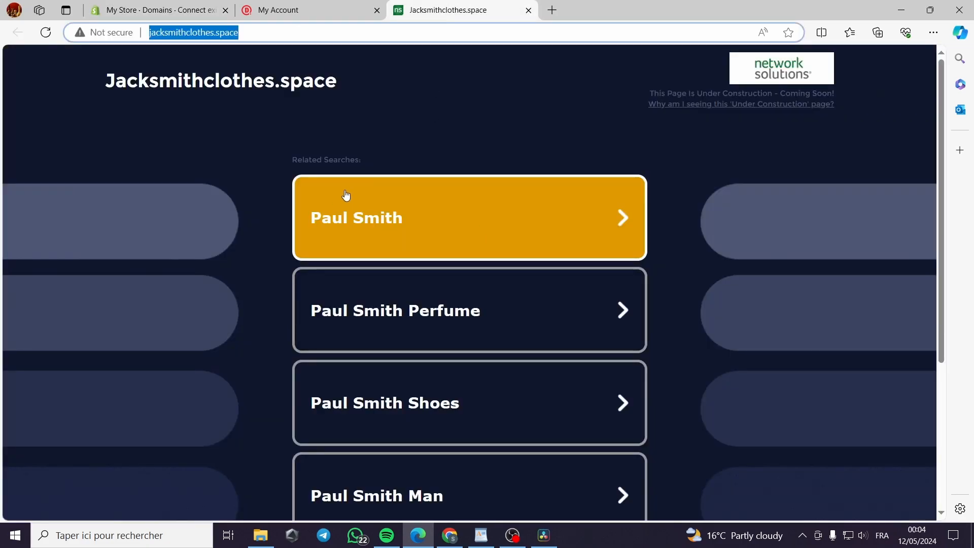
{"action": "left_click", "coordinate": [179, 4]}
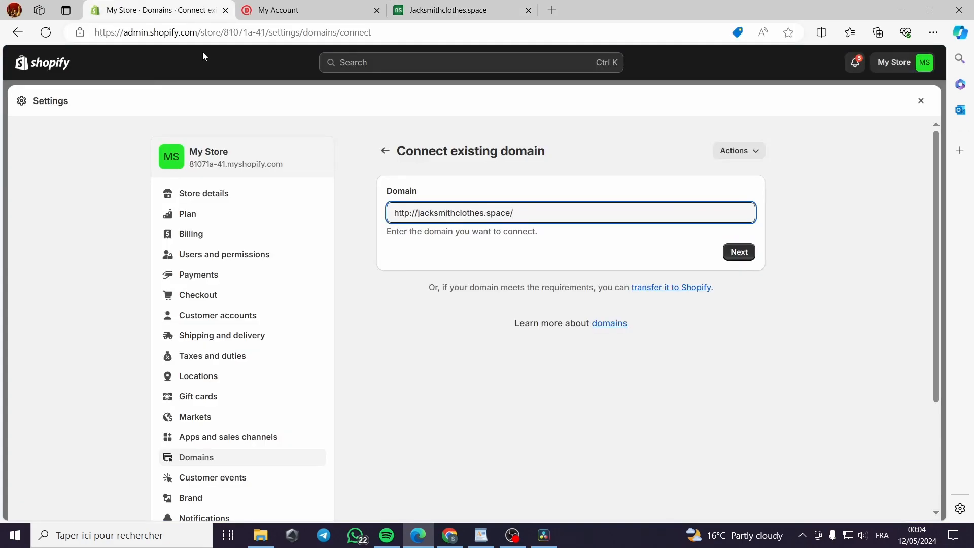
{"action": "left_click", "coordinate": [743, 257]}
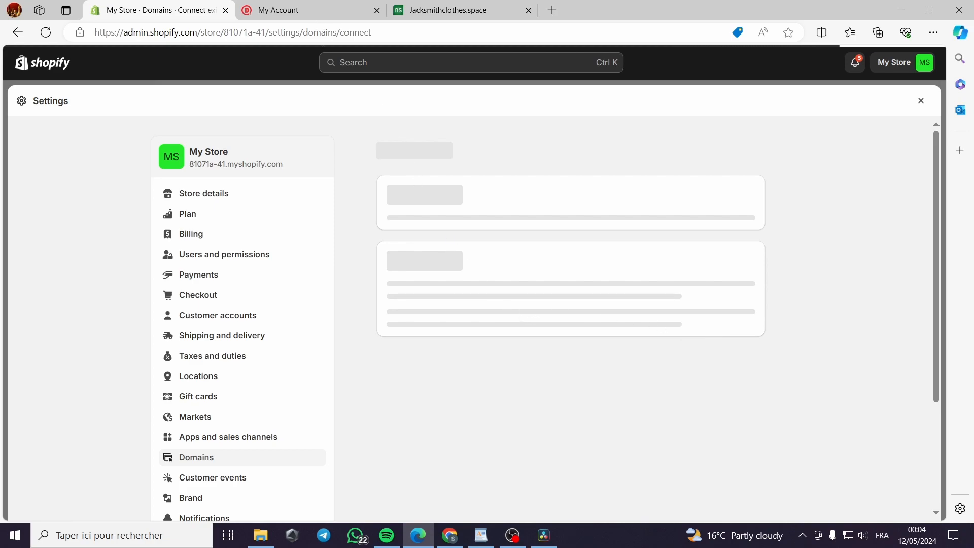
{"action": "left_click", "coordinate": [295, 10]}
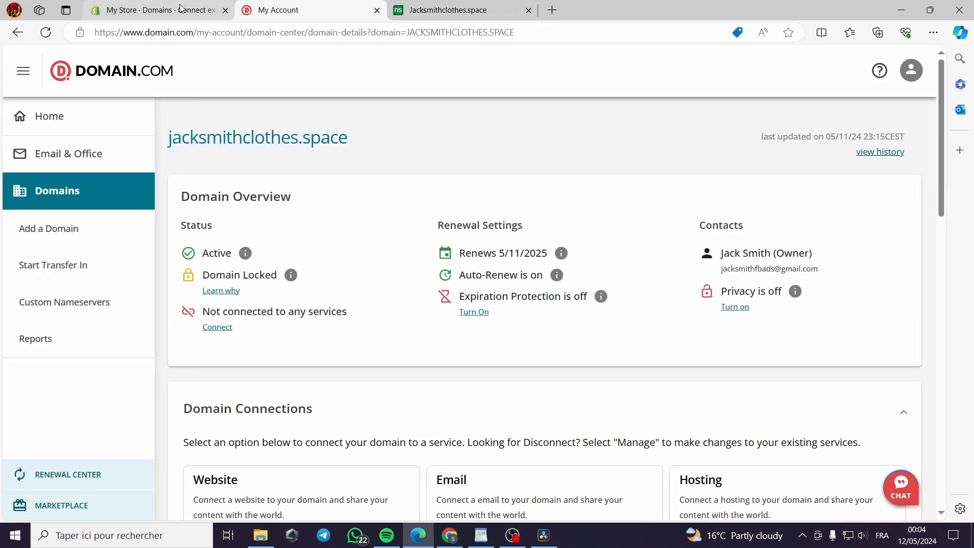
{"action": "left_click", "coordinate": [182, 10]}
{"action": "left_click", "coordinate": [295, 10]}
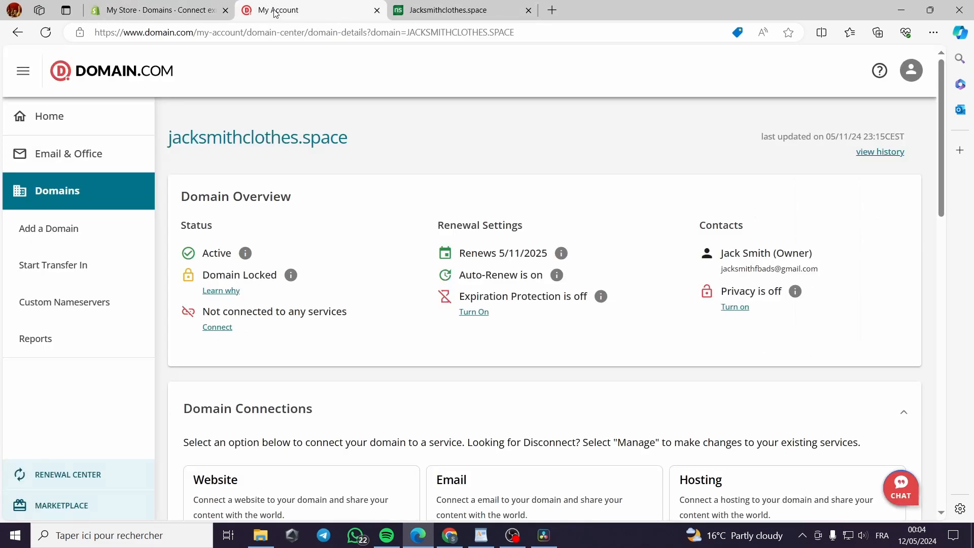
{"action": "left_click", "coordinate": [446, 11]}
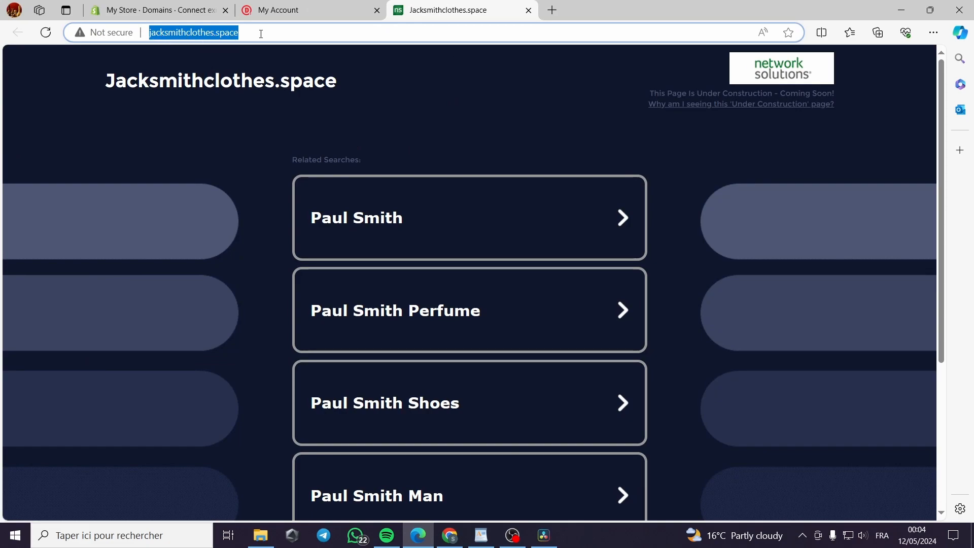
{"action": "left_click", "coordinate": [164, 11]}
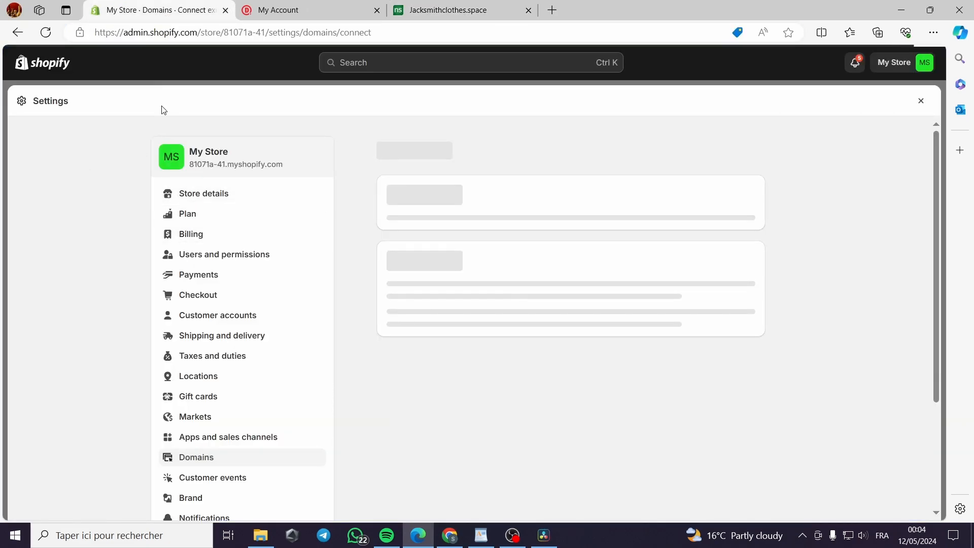
{"action": "right_click", "coordinate": [47, 64]}
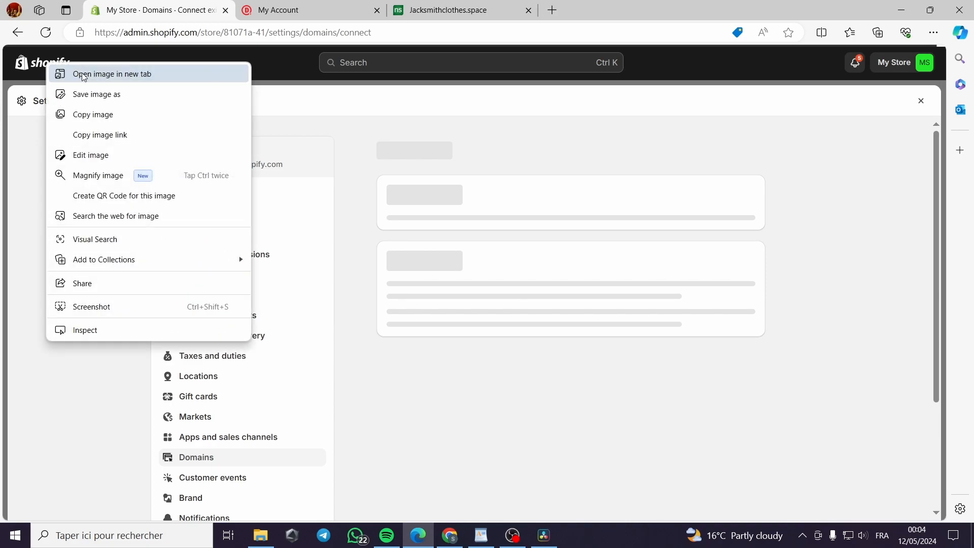
{"action": "left_click", "coordinate": [84, 74]}
{"action": "left_click", "coordinate": [295, 10]}
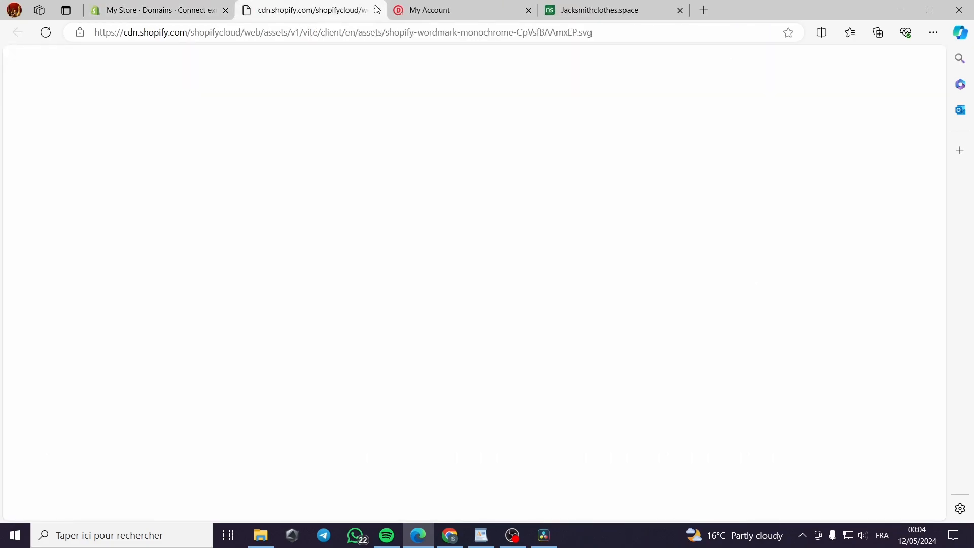
{"action": "left_click", "coordinate": [378, 11]}
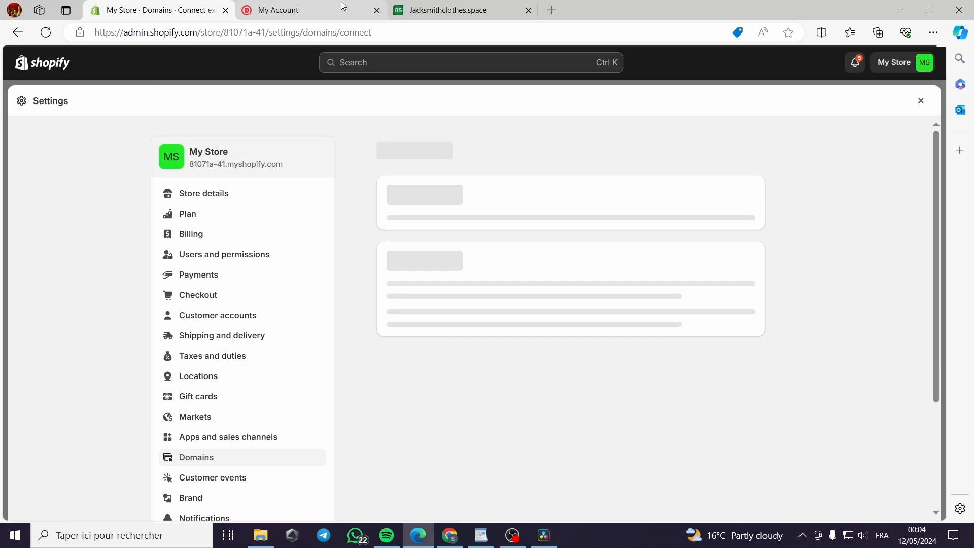
{"action": "scroll", "coordinate": [857, 247], "scroll_direction": "down", "scroll_amount": 3}
{"action": "scroll", "coordinate": [827, 246], "scroll_direction": "up", "scroll_amount": 3}
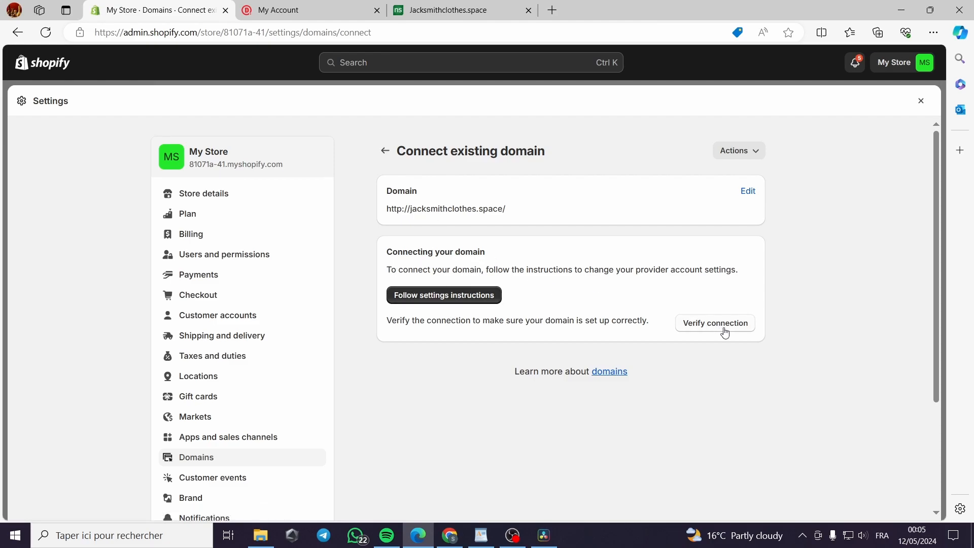
Open Shopify's settings instructions for connecting a third-party domain, skim the article and close it
{"action": "left_click", "coordinate": [443, 300]}
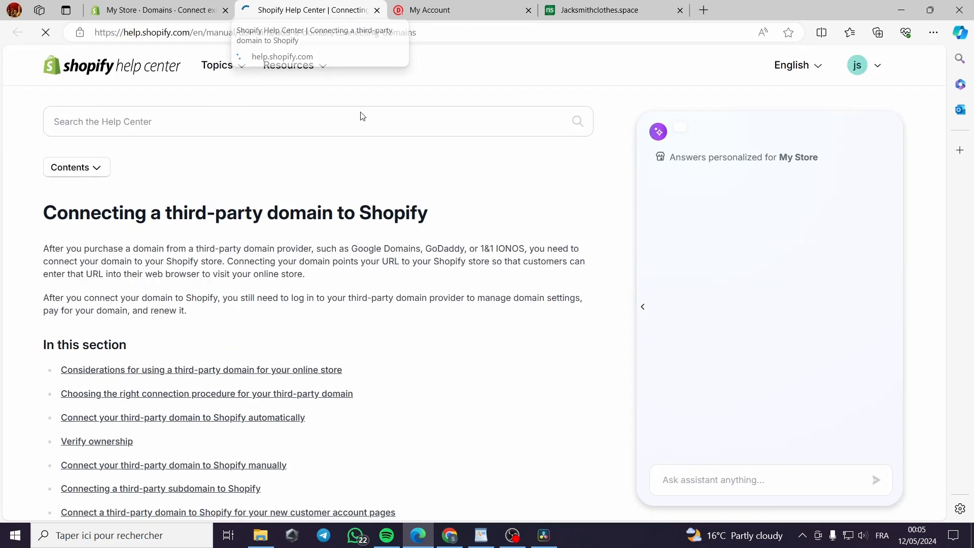
{"action": "scroll", "coordinate": [327, 325], "scroll_direction": "down", "scroll_amount": 3}
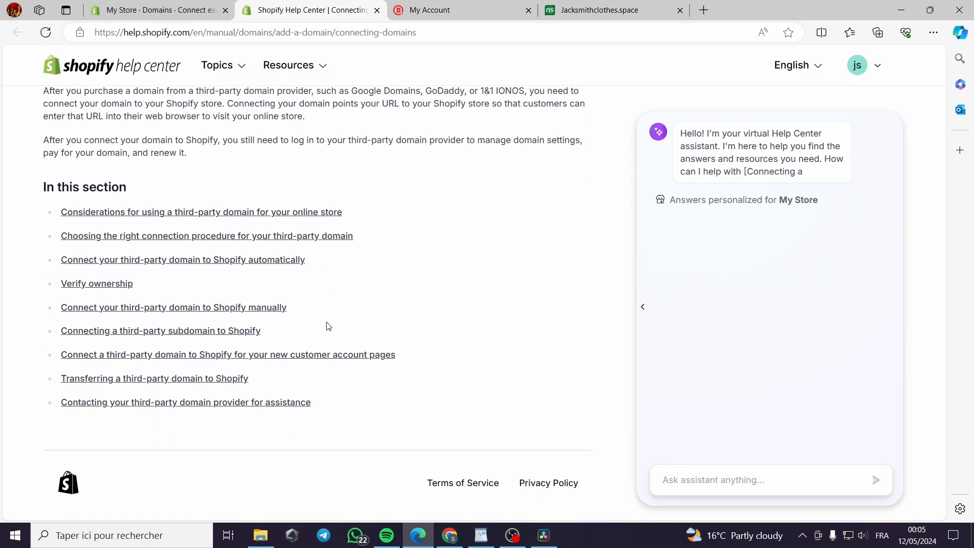
{"action": "scroll", "coordinate": [327, 325], "scroll_direction": "up", "scroll_amount": 2}
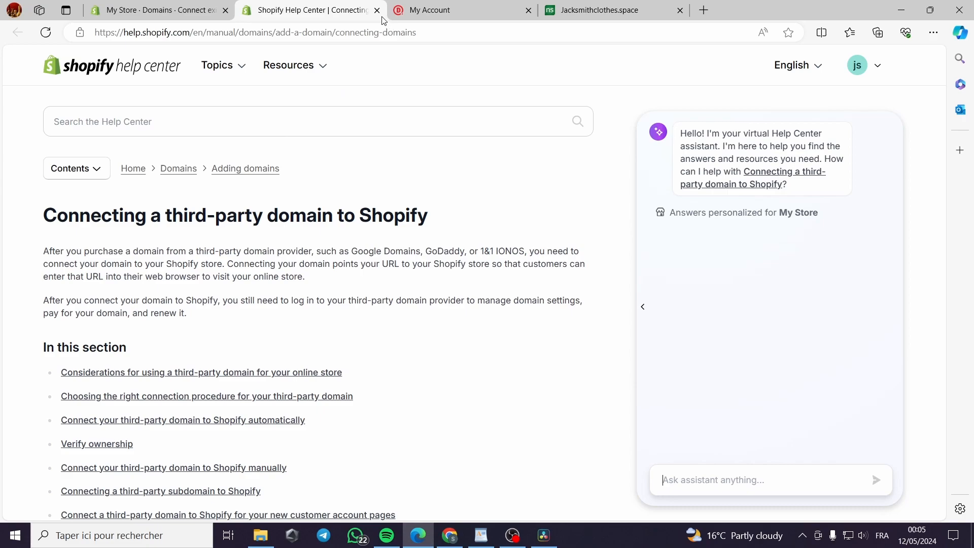
{"action": "left_click", "coordinate": [377, 10]}
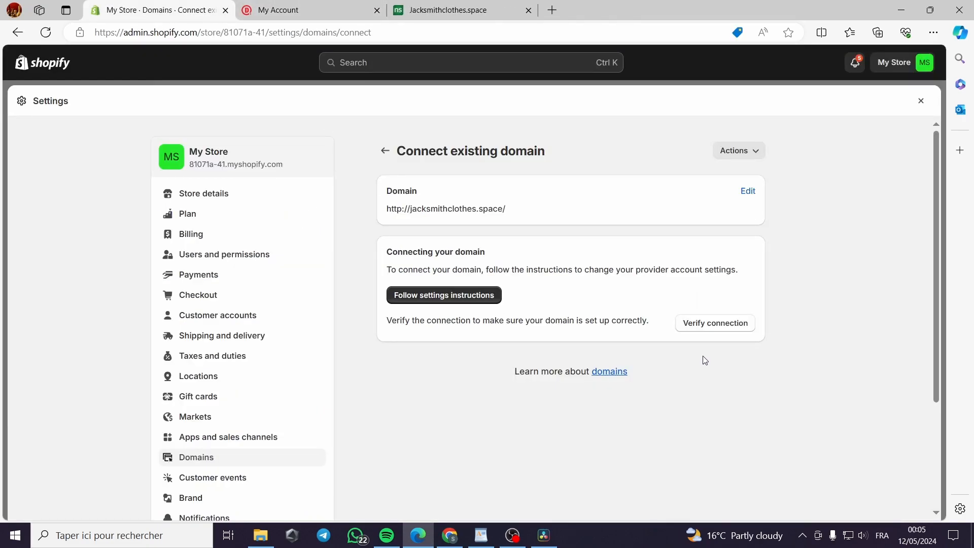
Verify the domain connection and review the required A record and CNAME values
{"action": "left_click", "coordinate": [728, 331]}
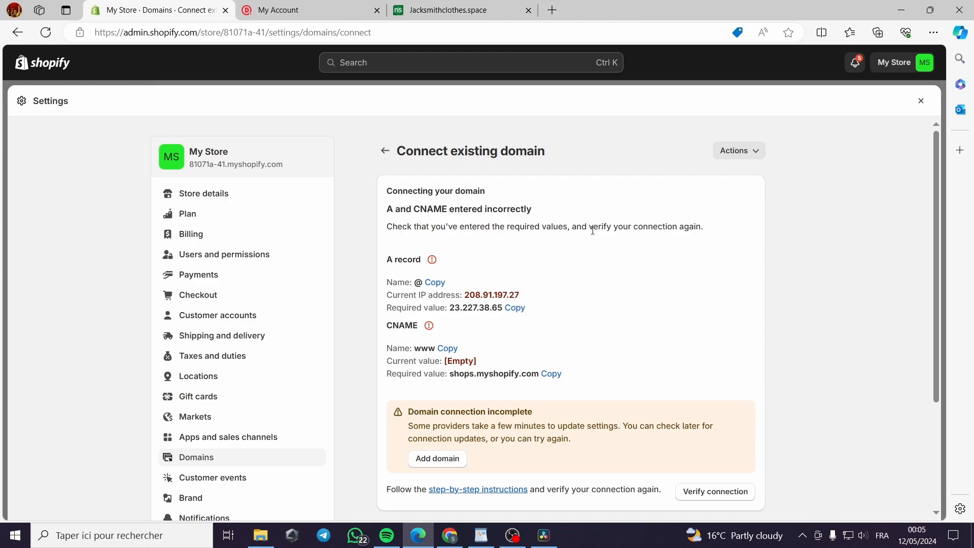
{"action": "scroll", "coordinate": [641, 274], "scroll_direction": "down", "scroll_amount": 3}
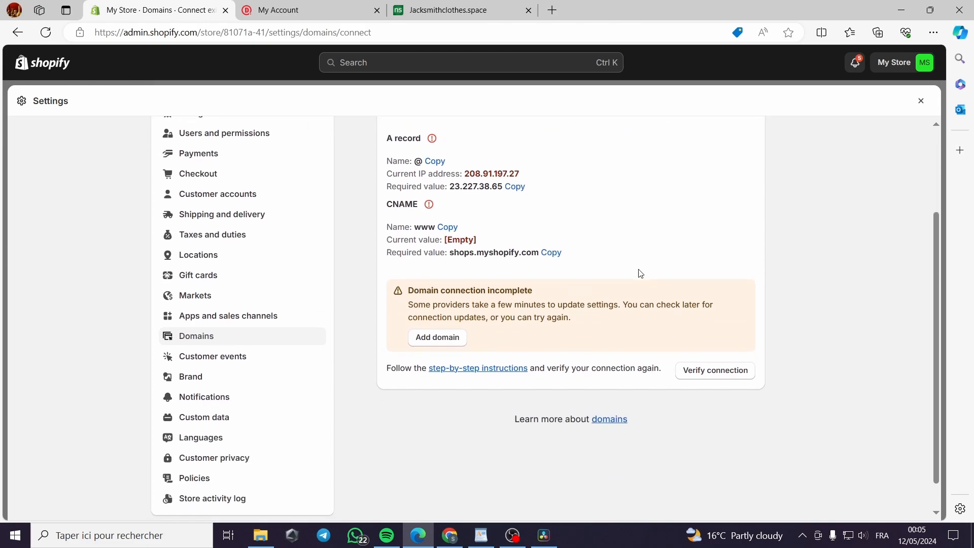
{"action": "scroll", "coordinate": [641, 273], "scroll_direction": "up", "scroll_amount": 3}
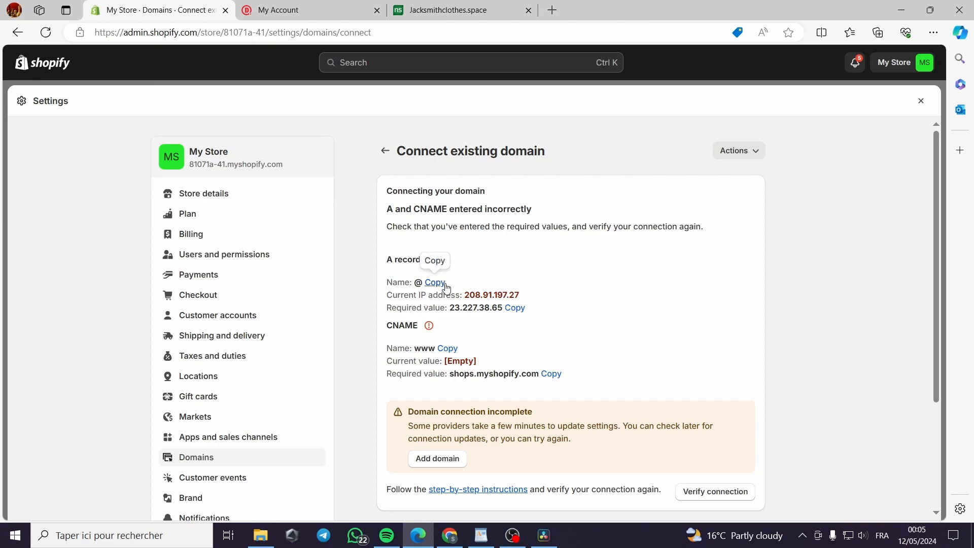
Switch to the Domain.com account and open the details of jacksmithclothes.space from its domains section
{"action": "left_click", "coordinate": [297, 10]}
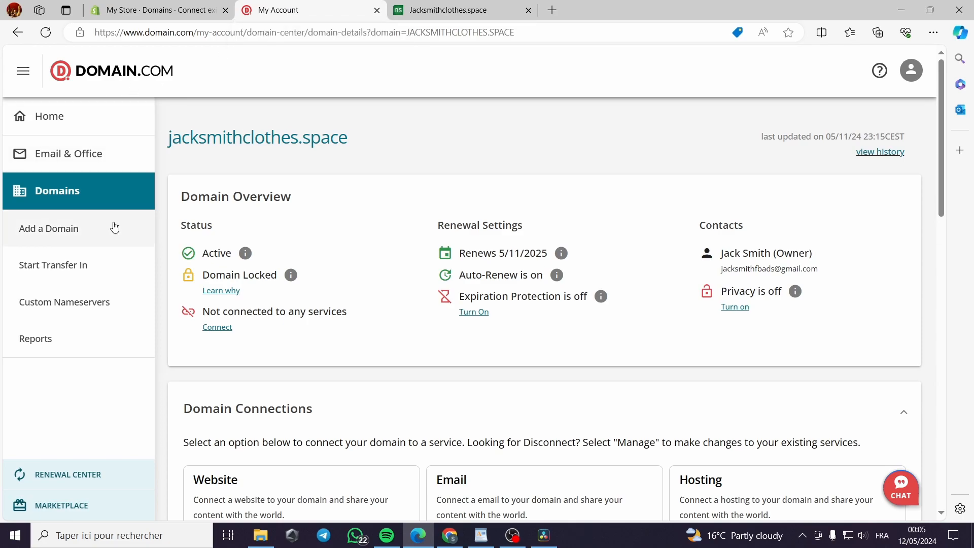
{"action": "left_click", "coordinate": [72, 127]}
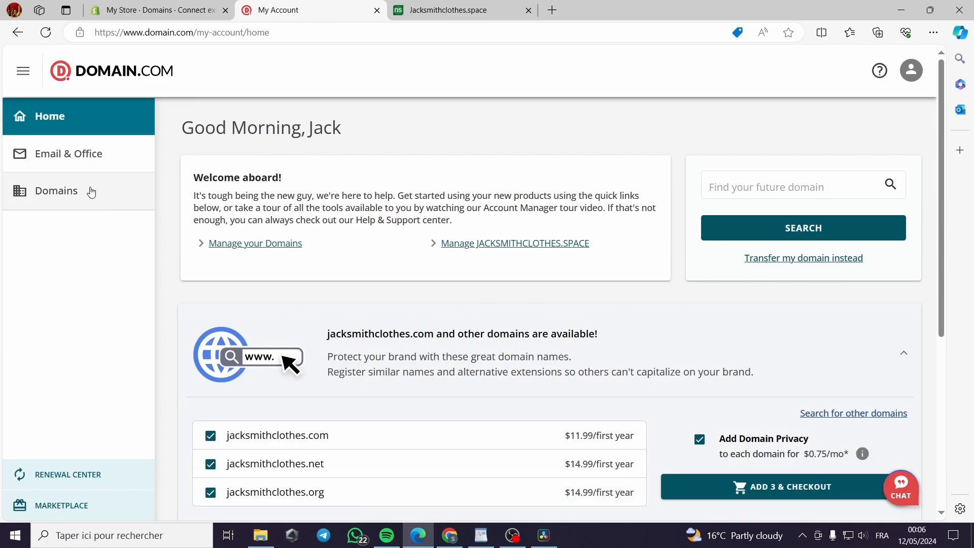
{"action": "left_click", "coordinate": [62, 196]}
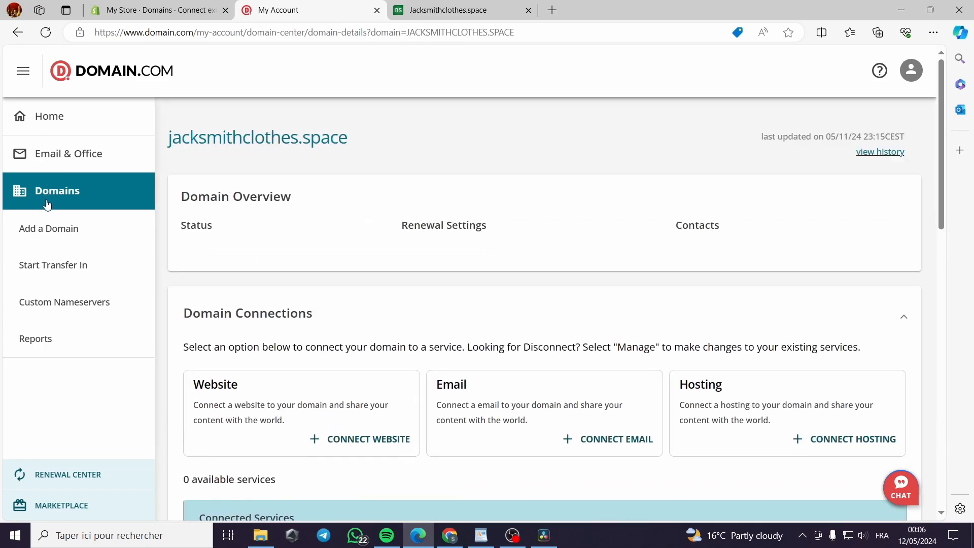
{"action": "scroll", "coordinate": [659, 289], "scroll_direction": "down", "scroll_amount": 8}
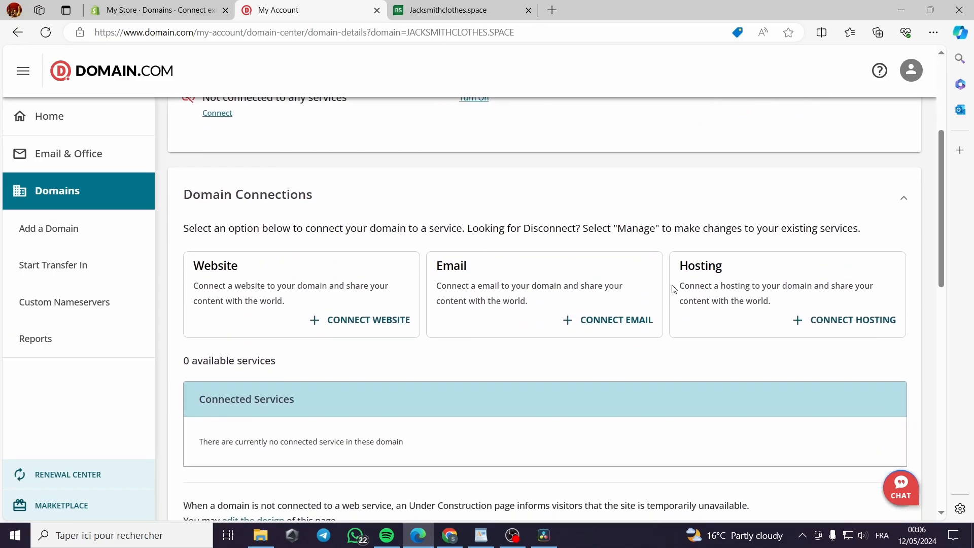
{"action": "scroll", "coordinate": [673, 289], "scroll_direction": "up", "scroll_amount": 6}
{"action": "scroll", "coordinate": [673, 286], "scroll_direction": "down", "scroll_amount": 13}
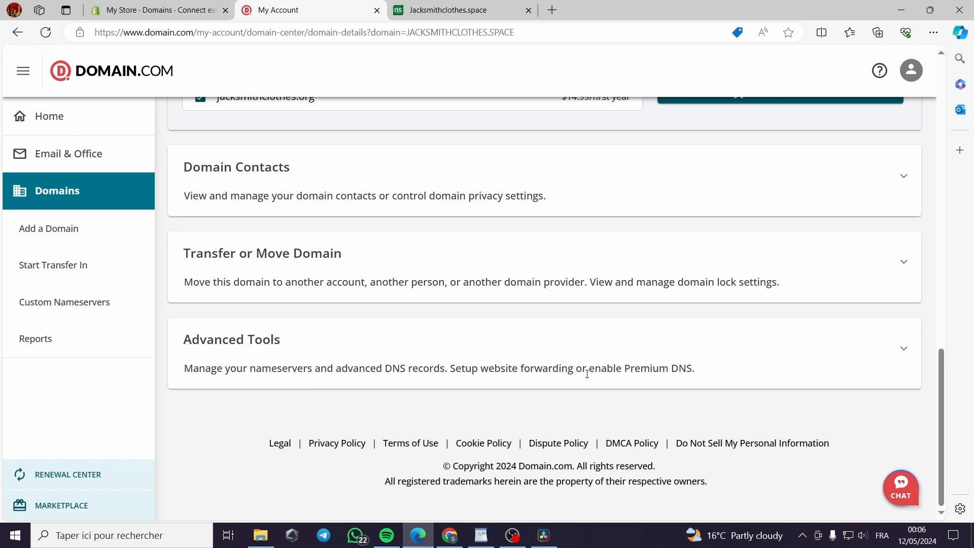
Expand the domain's Advanced Tools, open the management of its Advanced DNS Records and review the existing A records
{"action": "left_click", "coordinate": [905, 351]}
{"action": "scroll", "coordinate": [911, 350], "scroll_direction": "down", "scroll_amount": 3}
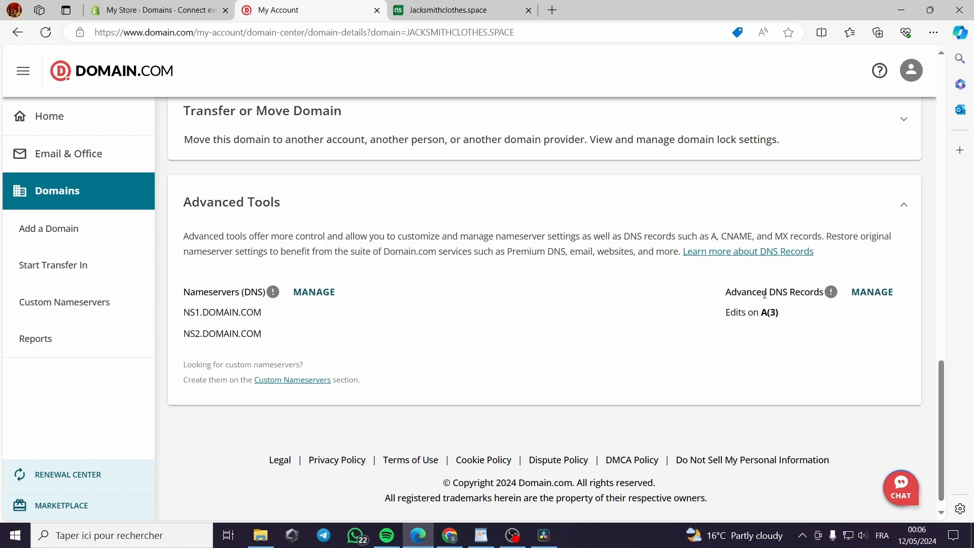
{"action": "left_click", "coordinate": [876, 292]}
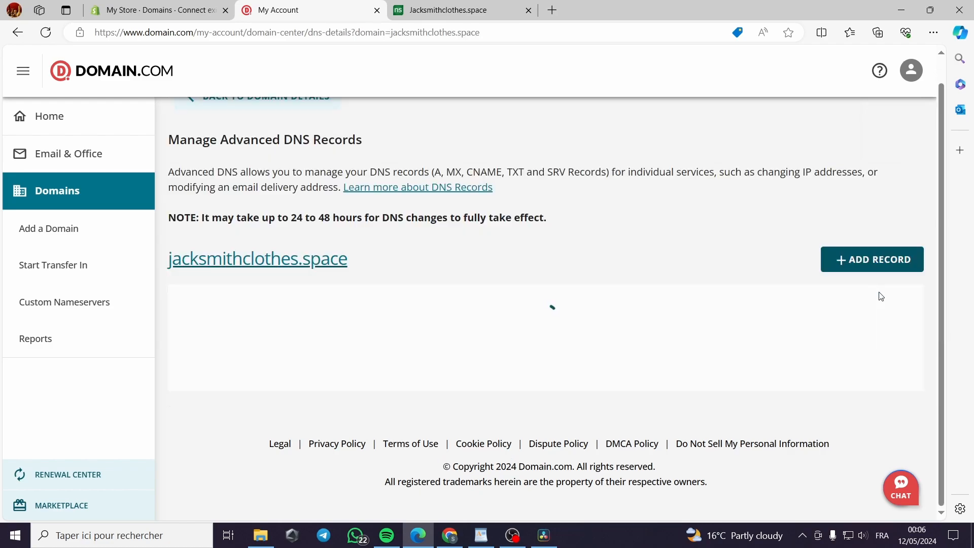
{"action": "scroll", "coordinate": [430, 352], "scroll_direction": "up", "scroll_amount": 4}
{"action": "scroll", "coordinate": [430, 354], "scroll_direction": "down", "scroll_amount": 1}
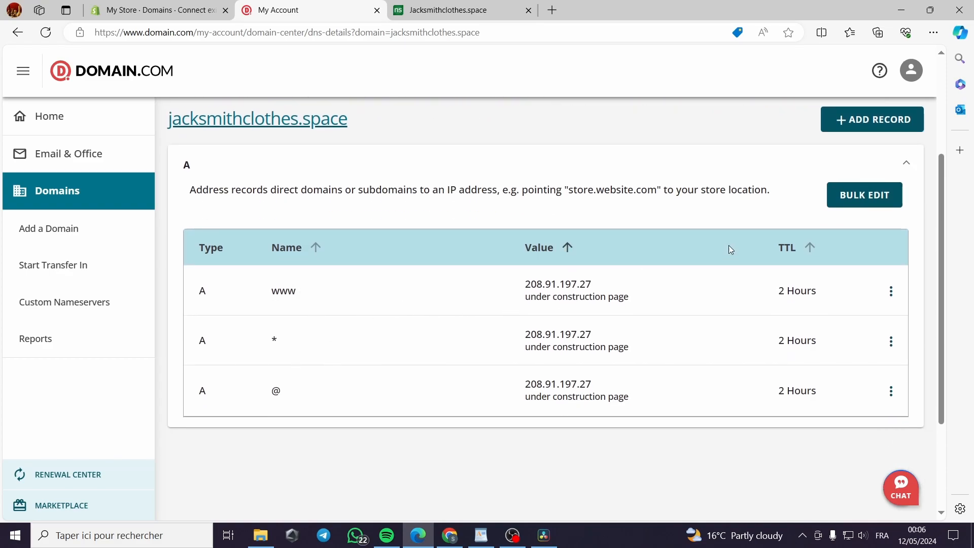
Start adding an advanced DNS record for jacksmithclothes.space and check the required A record details on Shopify's domain connection page
{"action": "scroll", "coordinate": [837, 219], "scroll_direction": "up", "scroll_amount": 1}
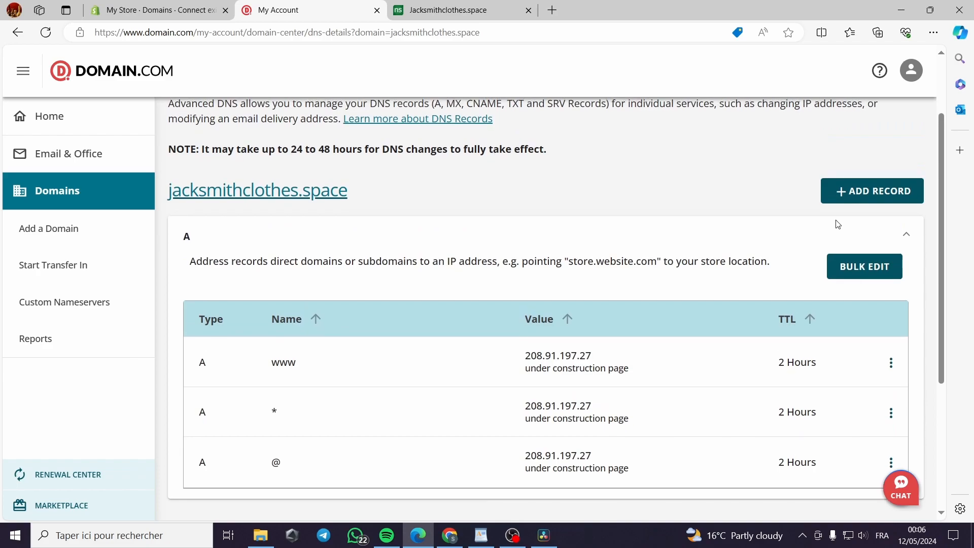
{"action": "left_click", "coordinate": [871, 200]}
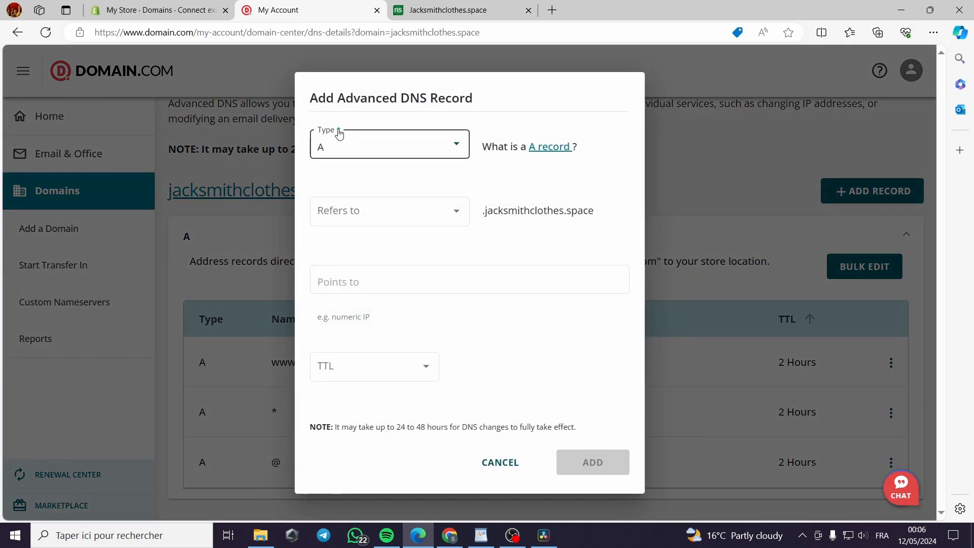
{"action": "left_click", "coordinate": [136, 4]}
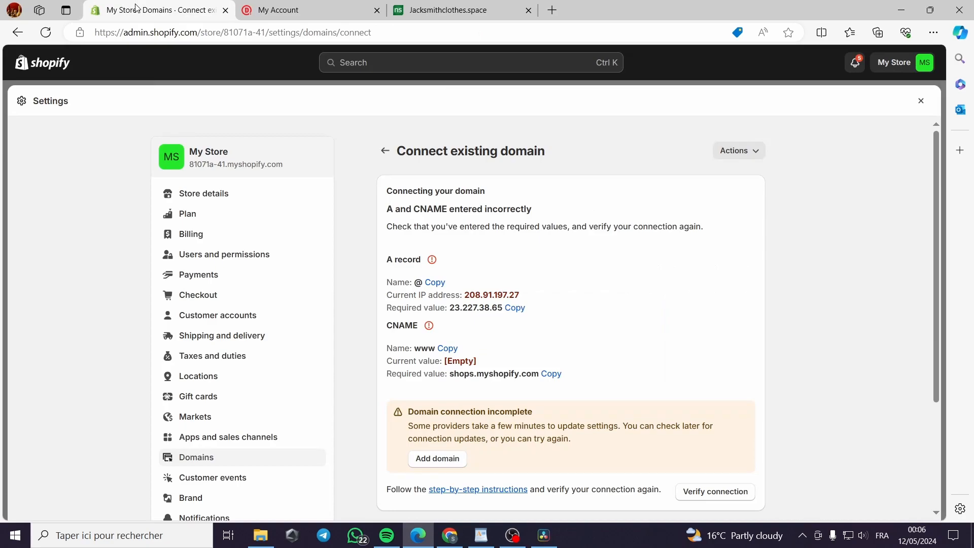
{"action": "scroll", "coordinate": [327, 280], "scroll_direction": "down", "scroll_amount": 1}
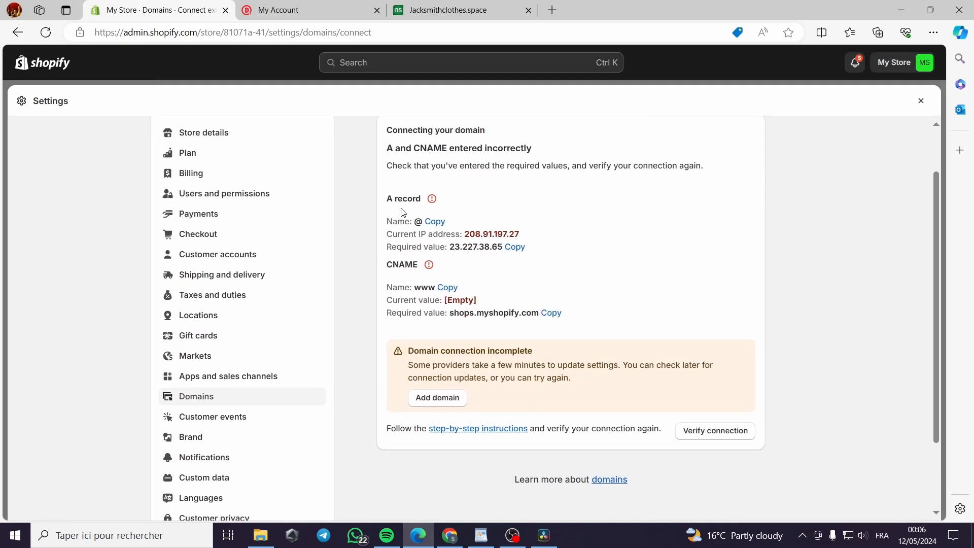
{"action": "key", "text": "ctrl+Tab"}
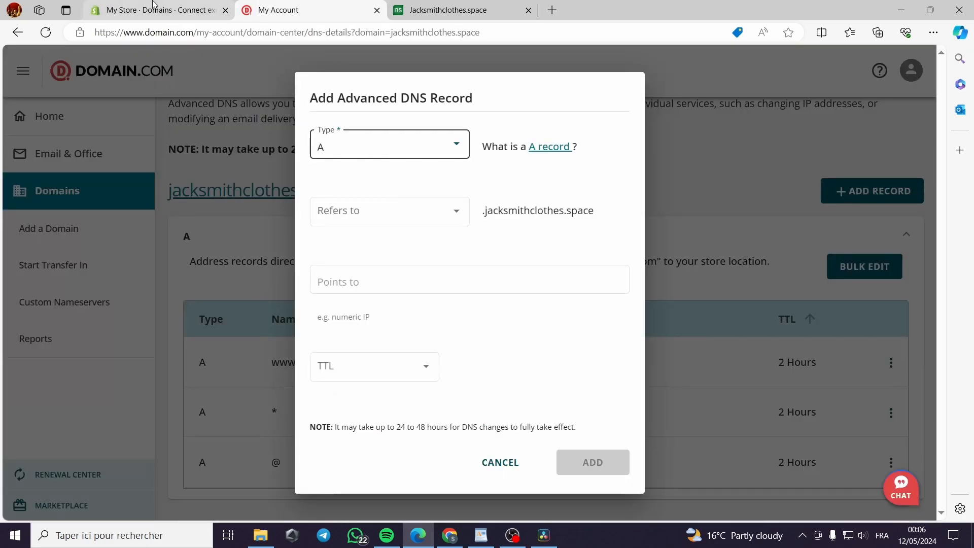
{"action": "key", "text": "ctrl+shift+Tab"}
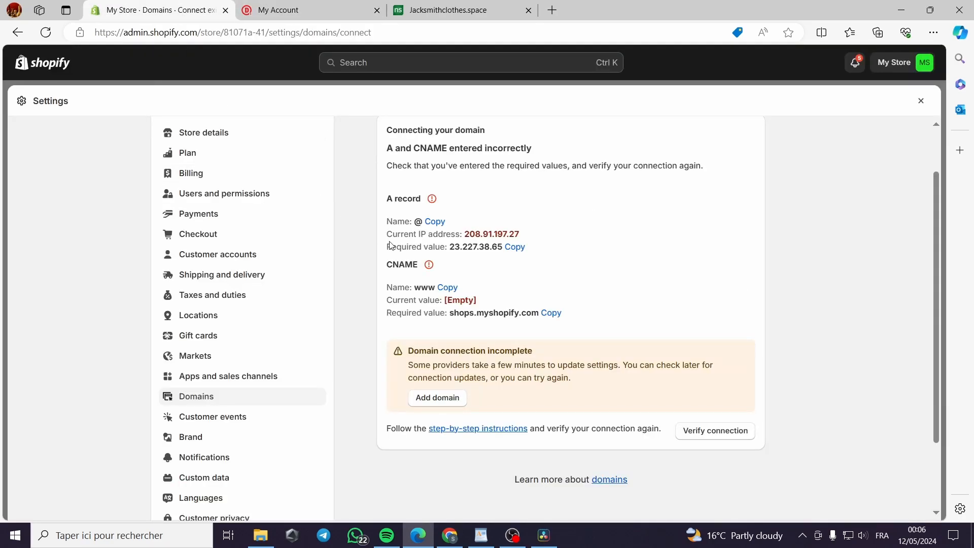
Switch back to Domain.com, look through the available record types and set the new DNS record's type to A
{"action": "left_click", "coordinate": [307, 15]}
{"action": "left_click", "coordinate": [380, 142]}
{"action": "scroll", "coordinate": [436, 172], "scroll_direction": "down", "scroll_amount": 1}
{"action": "scroll", "coordinate": [443, 203], "scroll_direction": "down", "scroll_amount": 2}
{"action": "scroll", "coordinate": [444, 223], "scroll_direction": "up", "scroll_amount": 3}
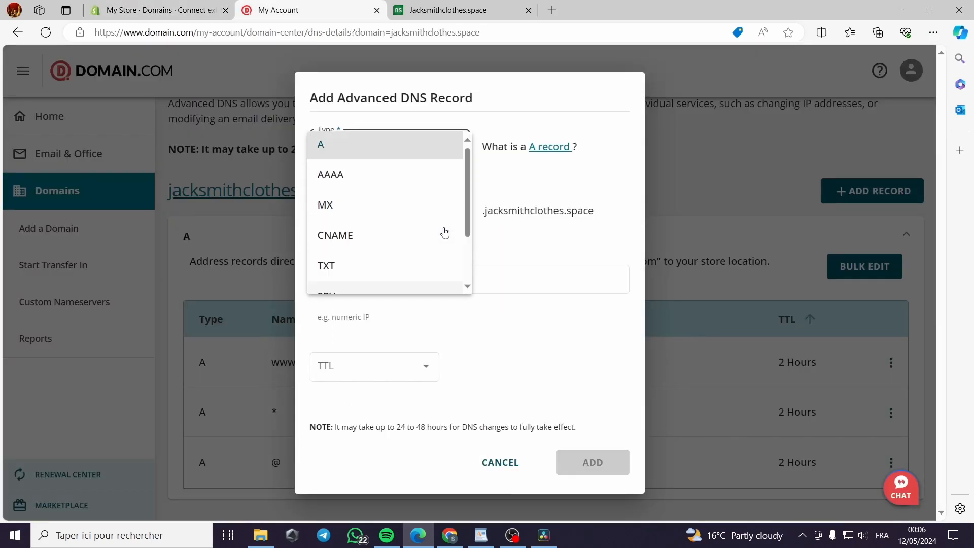
{"action": "left_click", "coordinate": [332, 151]}
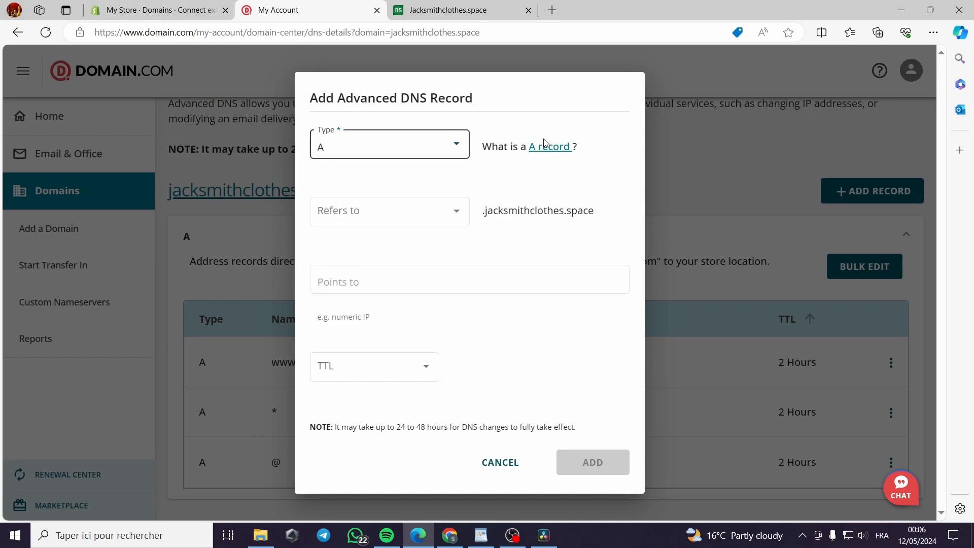
Copy the A record's required name from Shopify and set the new record to refer to @ on Domain.com
{"action": "left_click", "coordinate": [413, 217]}
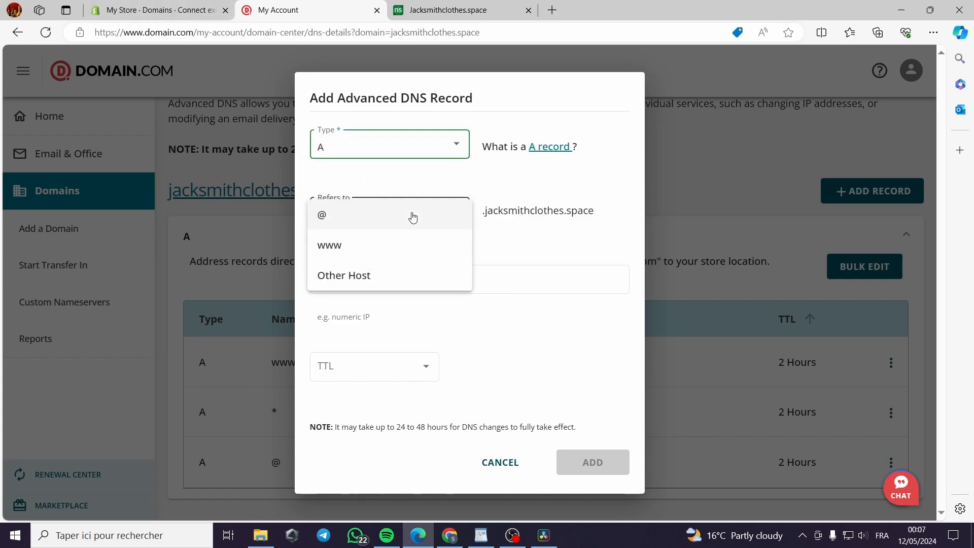
{"action": "left_click", "coordinate": [514, 224]}
{"action": "left_click", "coordinate": [441, 215]}
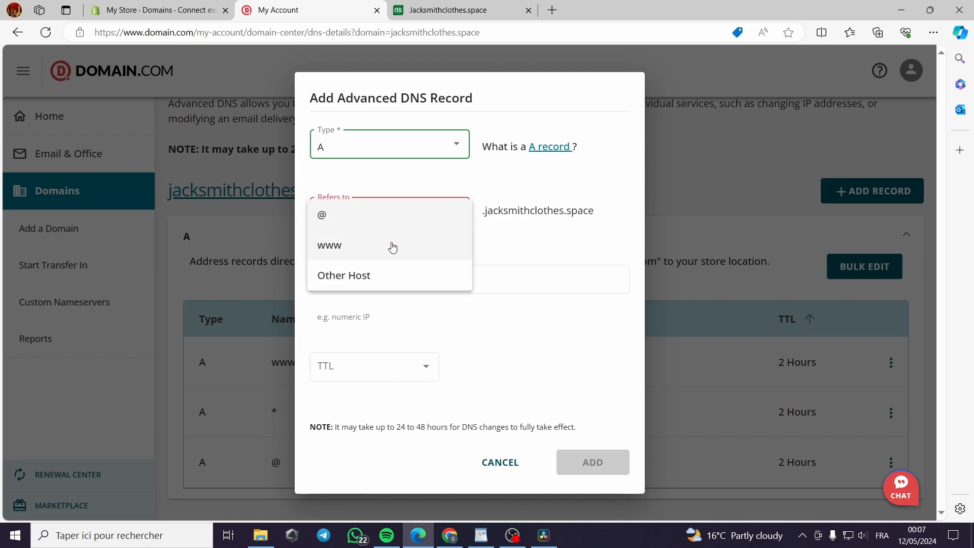
{"action": "left_click", "coordinate": [530, 245]}
{"action": "left_click", "coordinate": [173, 5]}
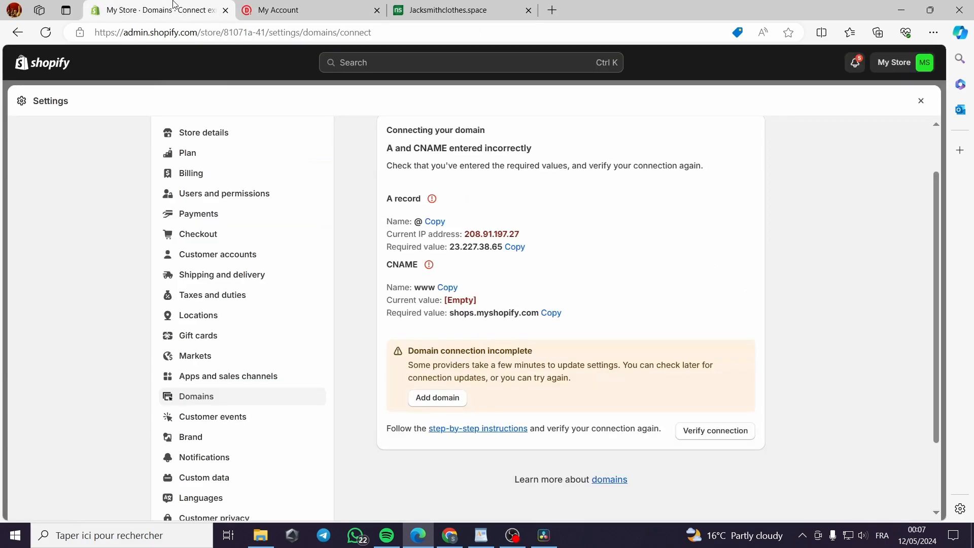
{"action": "left_click", "coordinate": [434, 223]}
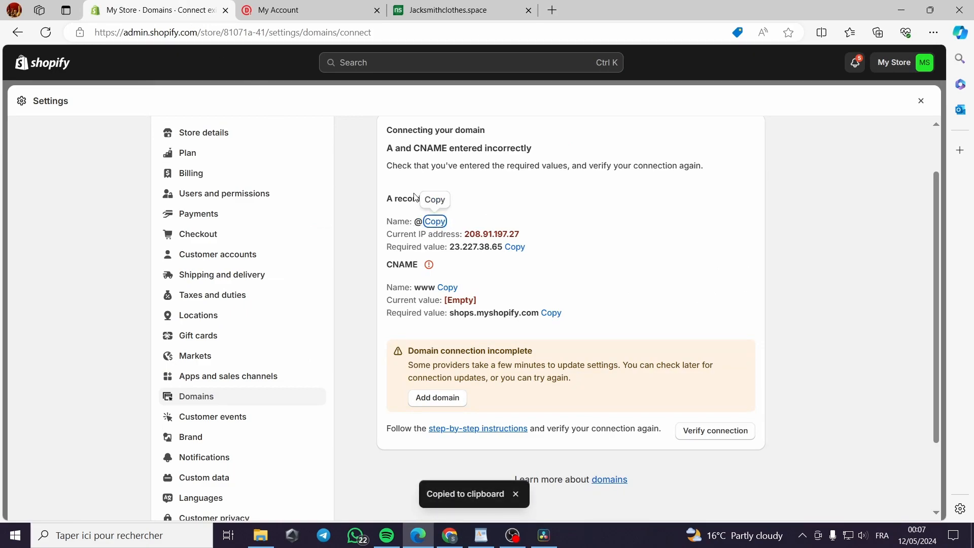
{"action": "left_click", "coordinate": [304, 10]}
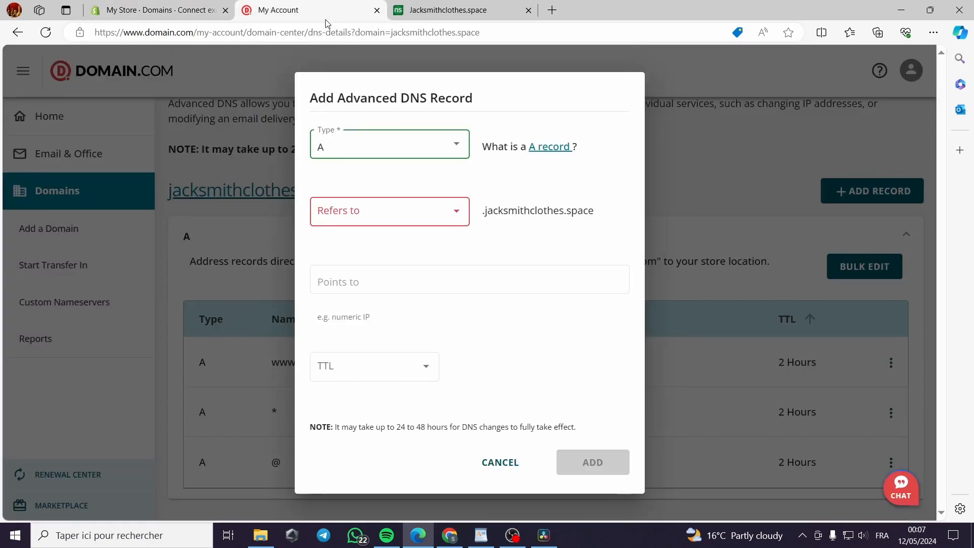
{"action": "left_click", "coordinate": [458, 216]}
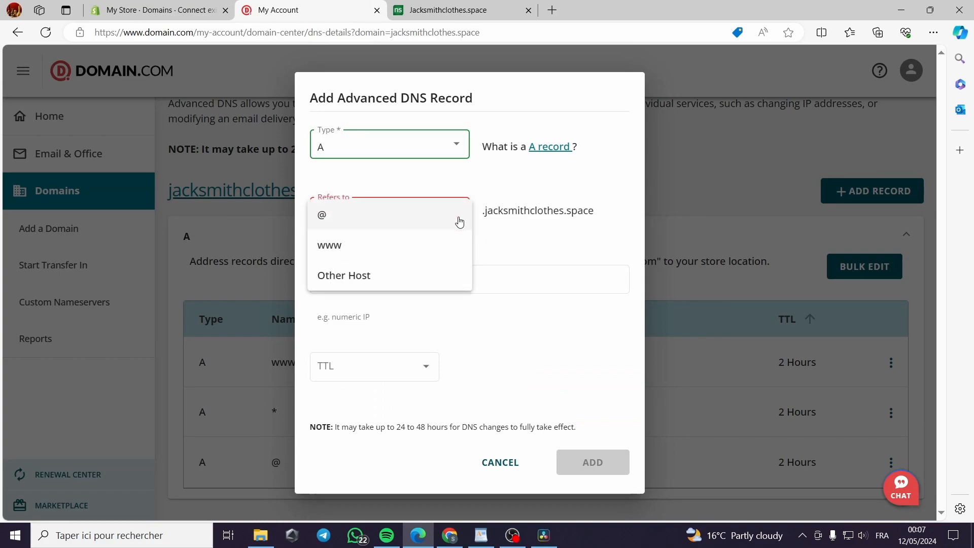
{"action": "left_click", "coordinate": [331, 220]}
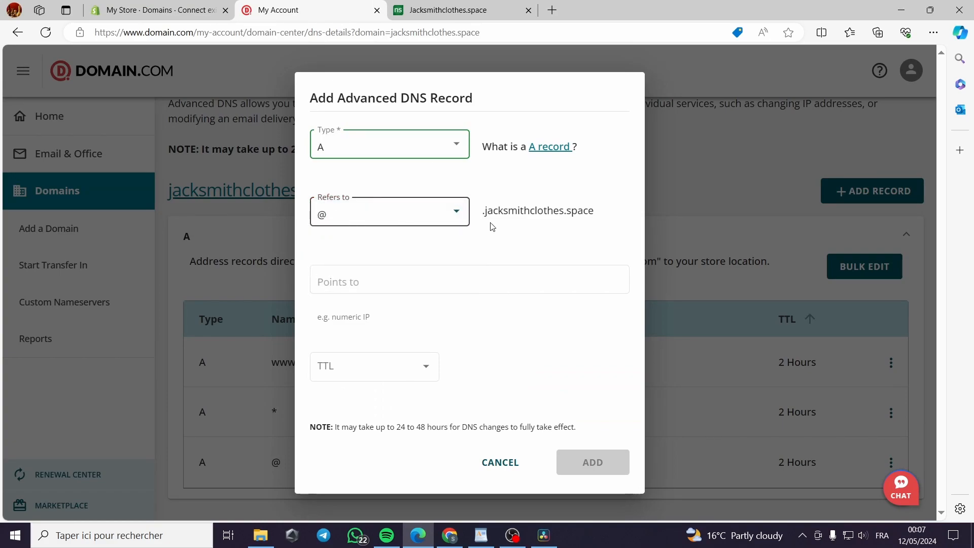
Copy the A record's required value from Shopify and paste 23.227.38.65 as the address the new record points to
{"action": "left_click", "coordinate": [388, 276]}
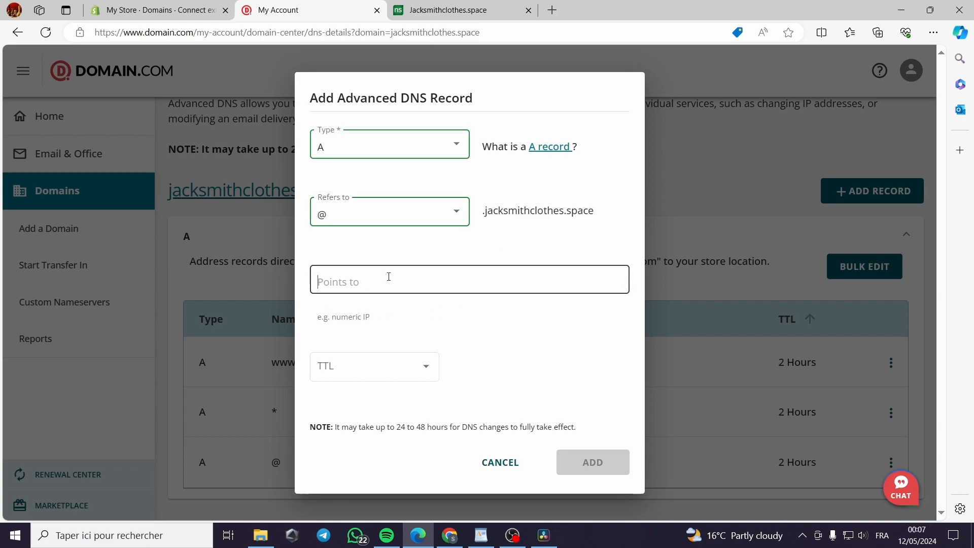
{"action": "left_click", "coordinate": [183, 4]}
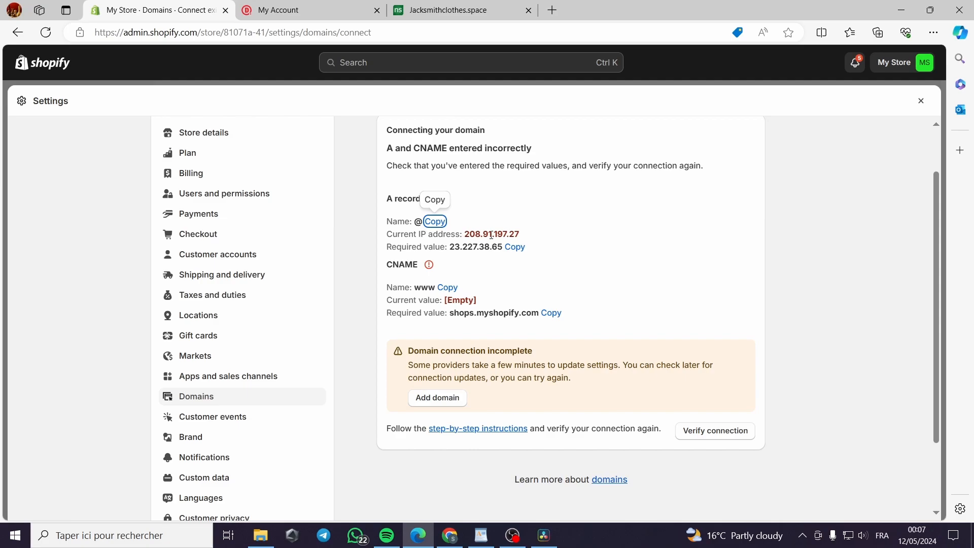
{"action": "left_click", "coordinate": [515, 247]}
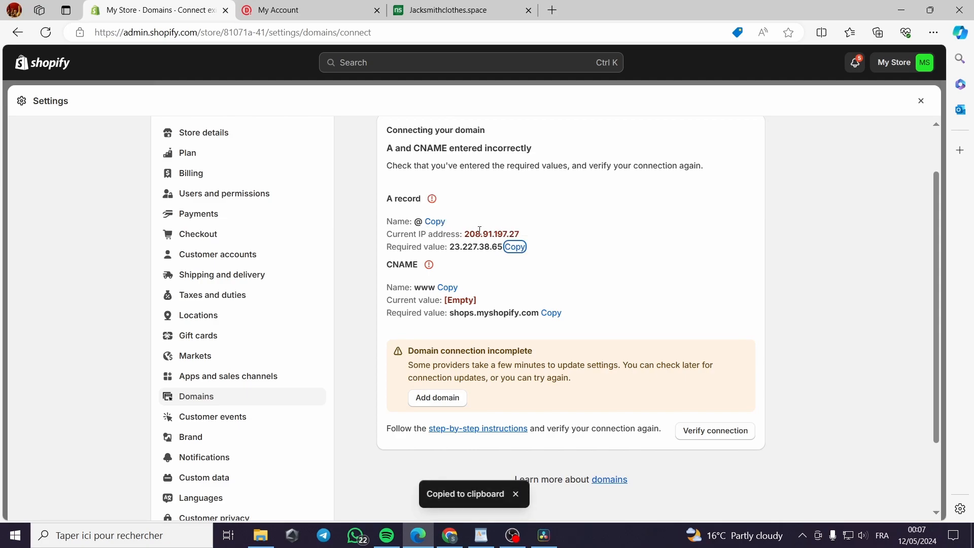
{"action": "left_click", "coordinate": [308, 7]}
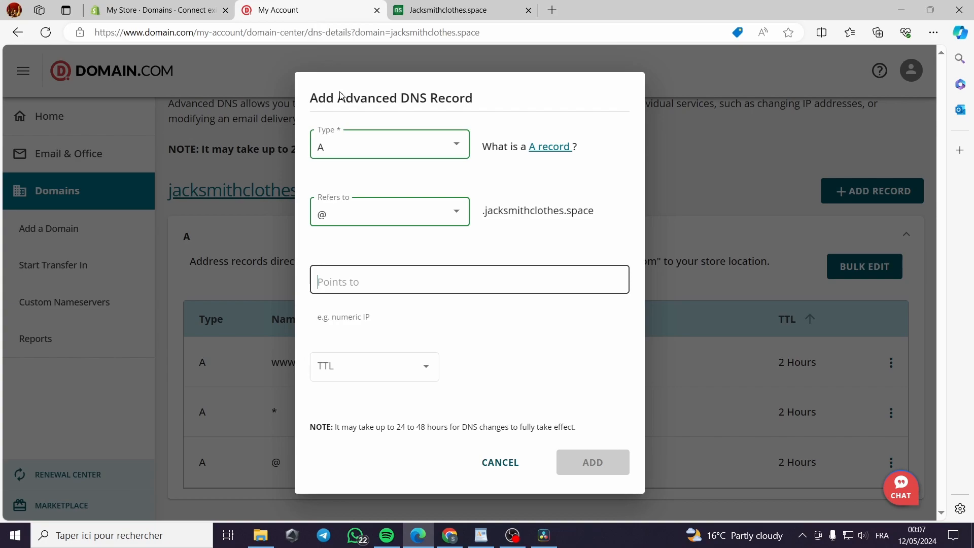
{"action": "right_click", "coordinate": [358, 281]}
{"action": "left_click", "coordinate": [392, 379]}
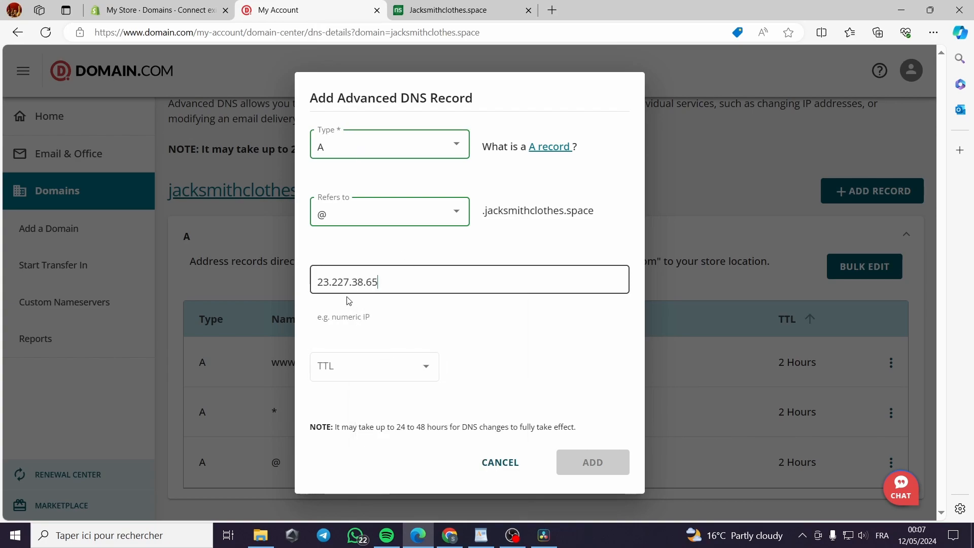
Set the A record's TTL to 1 Hour and add the record to the domain
{"action": "left_click", "coordinate": [581, 460]}
{"action": "left_click", "coordinate": [423, 373]}
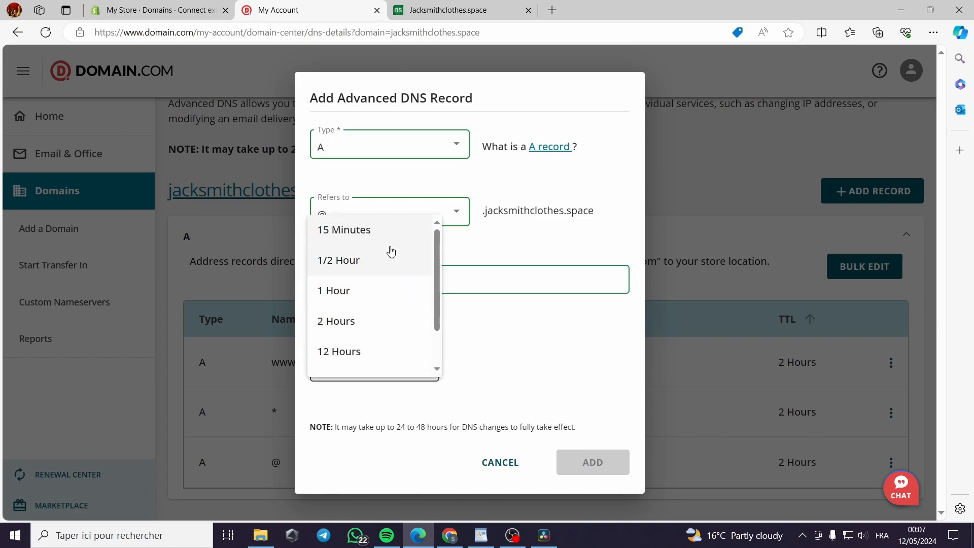
{"action": "left_click", "coordinate": [397, 232]}
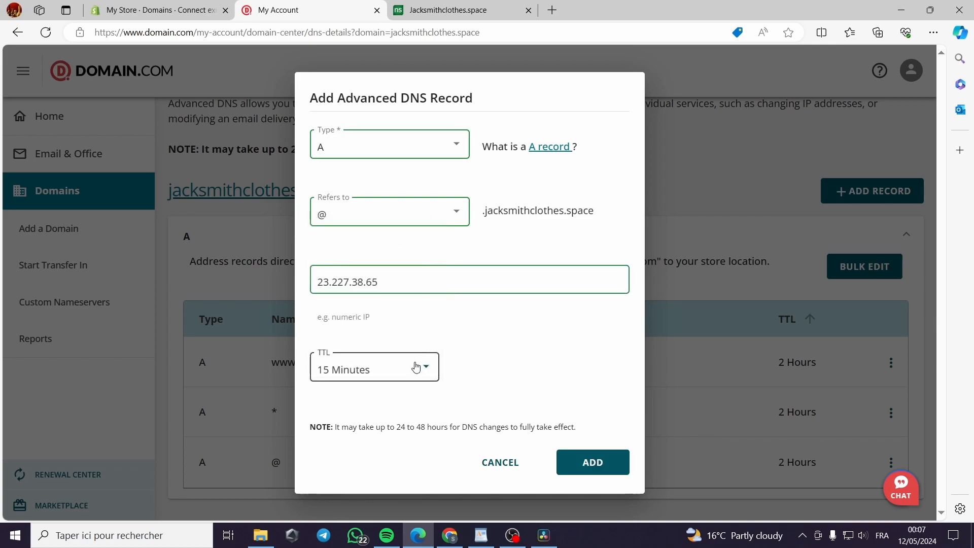
{"action": "left_click", "coordinate": [425, 378]}
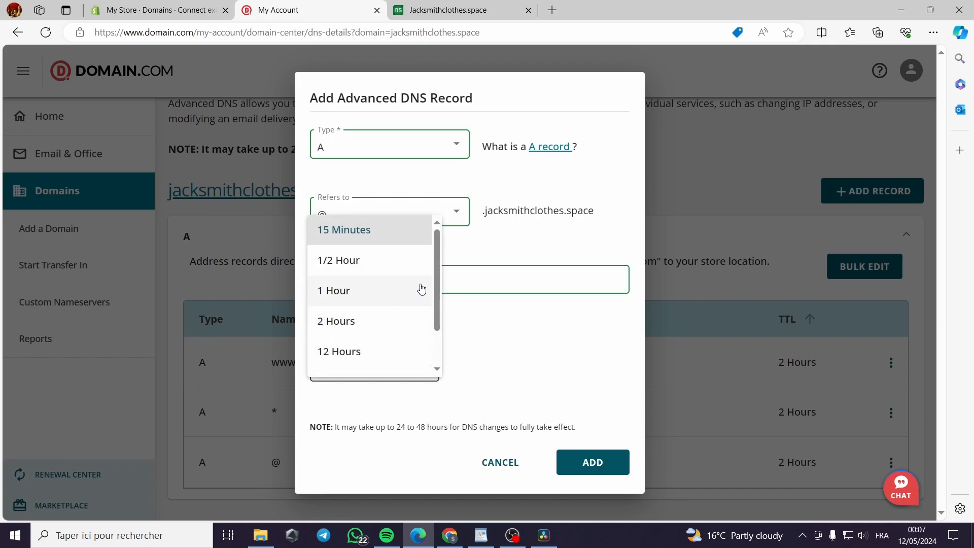
{"action": "left_click", "coordinate": [421, 289]}
{"action": "left_click", "coordinate": [157, 10]}
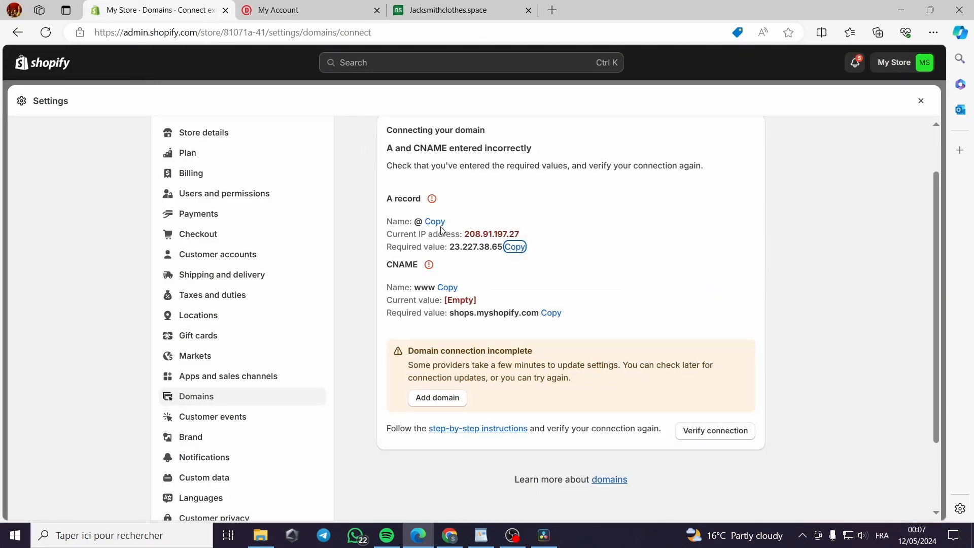
{"action": "left_click", "coordinate": [278, 10]}
{"action": "left_click", "coordinate": [420, 366]}
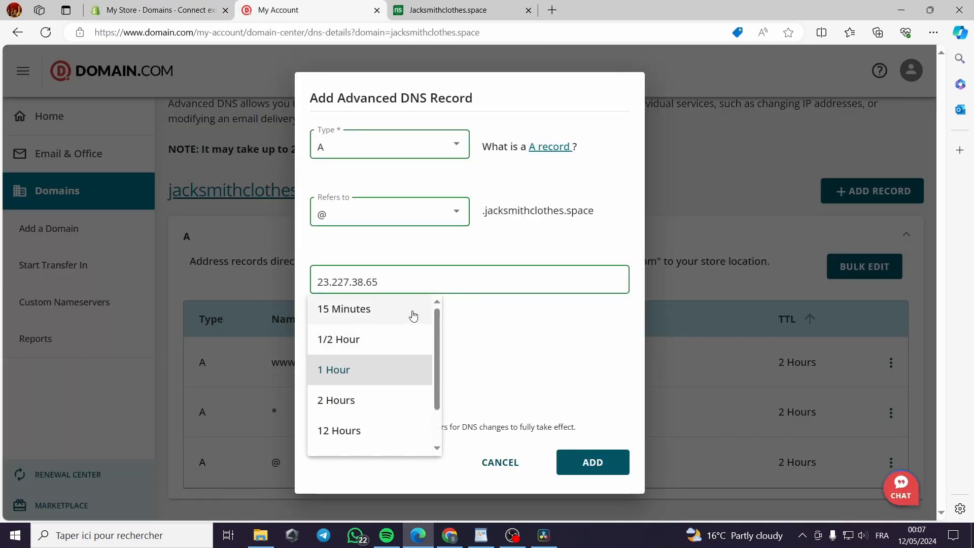
{"action": "left_click", "coordinate": [481, 351]}
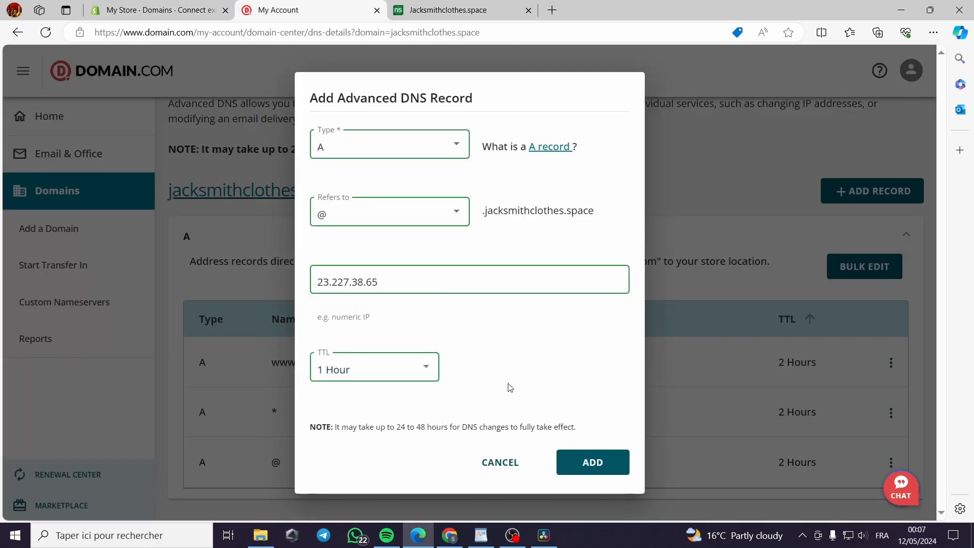
{"action": "left_click", "coordinate": [610, 465]}
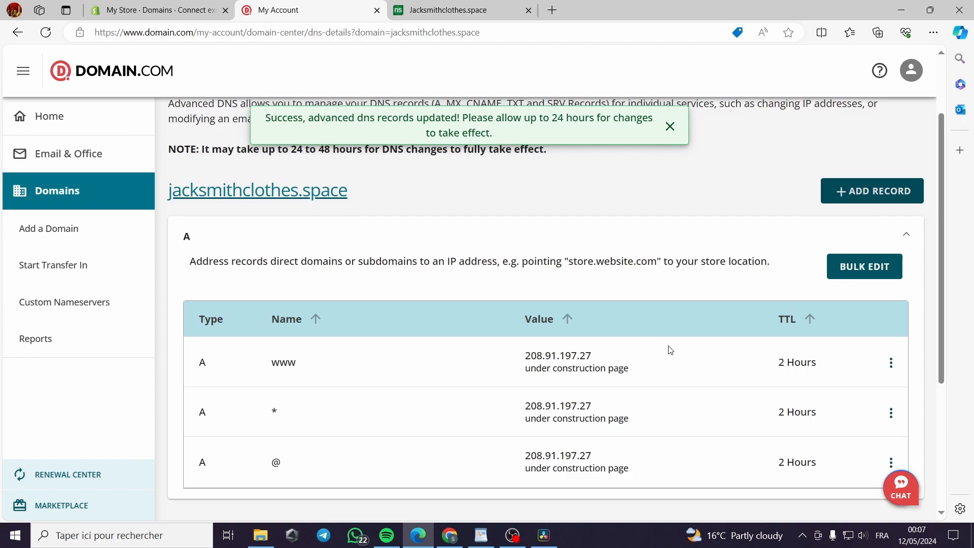
Review the domain's A records, start another advanced DNS record and copy the required CNAME name www from Shopify
{"action": "scroll", "coordinate": [670, 350], "scroll_direction": "down", "scroll_amount": 2}
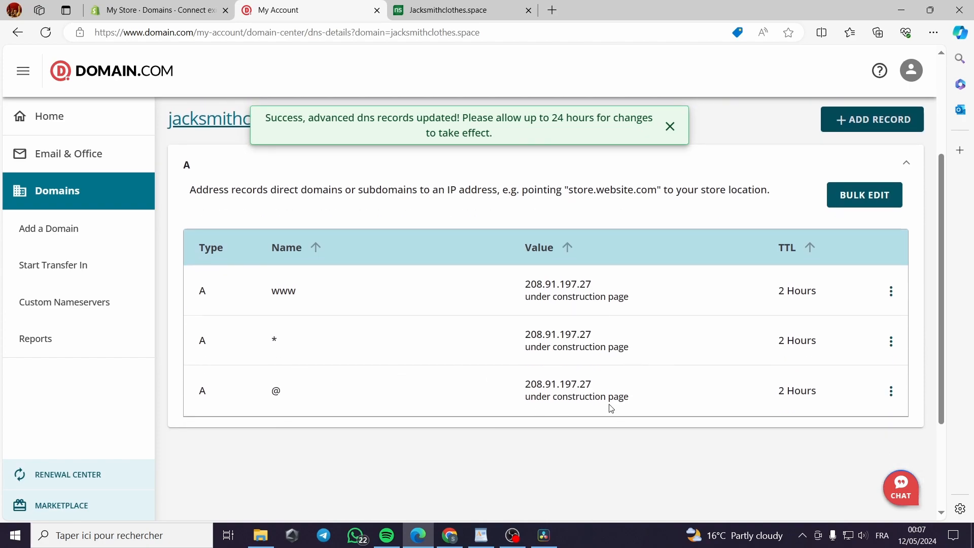
{"action": "scroll", "coordinate": [711, 378], "scroll_direction": "up", "scroll_amount": 1}
{"action": "scroll", "coordinate": [716, 379], "scroll_direction": "down", "scroll_amount": 1}
{"action": "scroll", "coordinate": [741, 398], "scroll_direction": "up", "scroll_amount": 4}
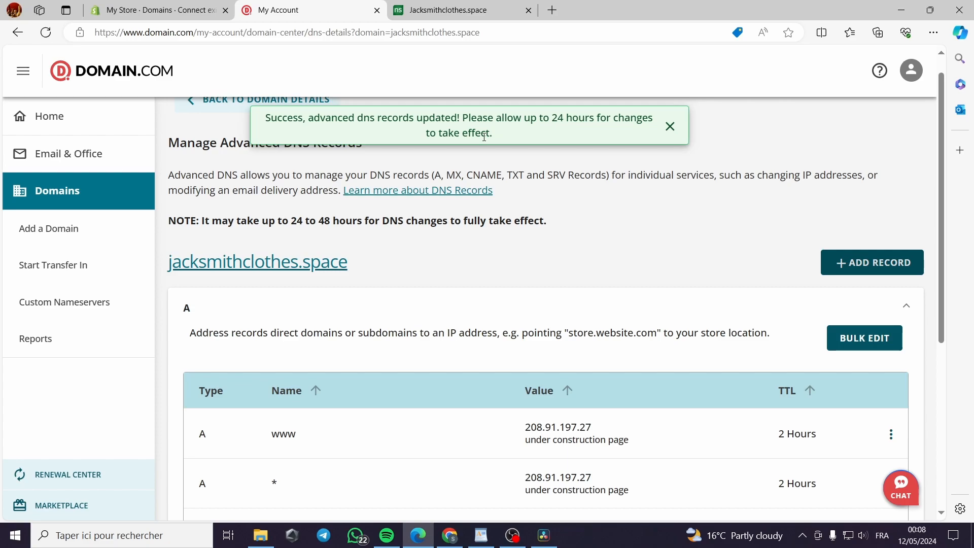
{"action": "left_click", "coordinate": [879, 270]}
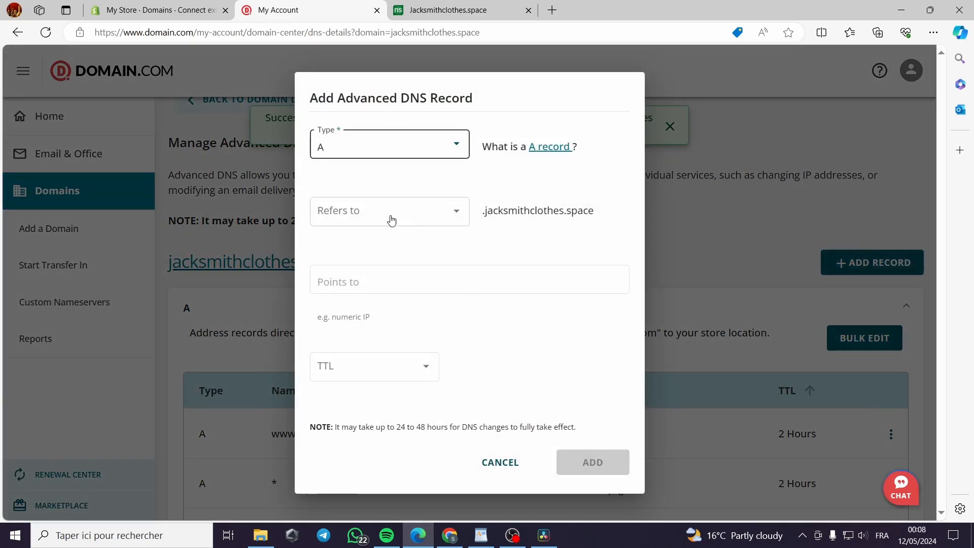
{"action": "left_click", "coordinate": [143, 5]}
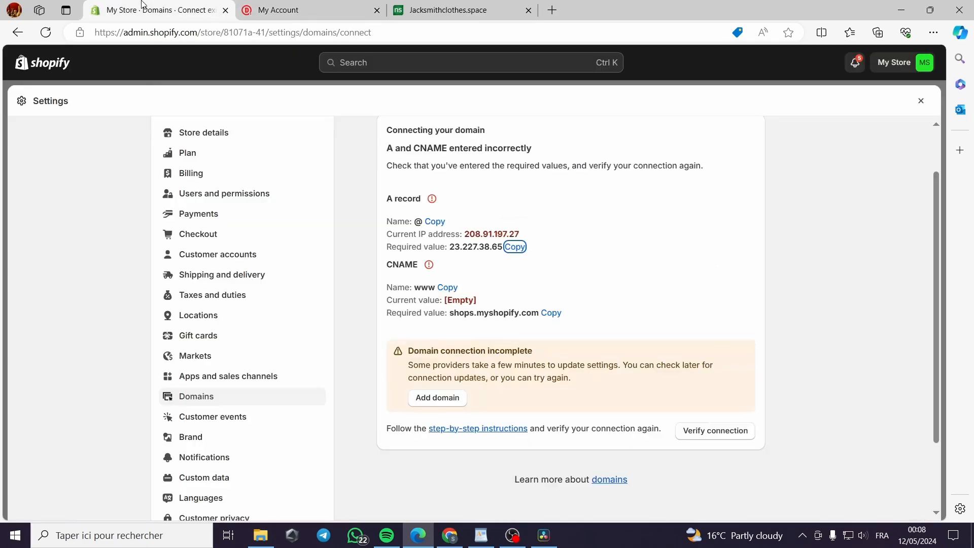
{"action": "left_click", "coordinate": [447, 289]}
{"action": "left_click", "coordinate": [307, 9]}
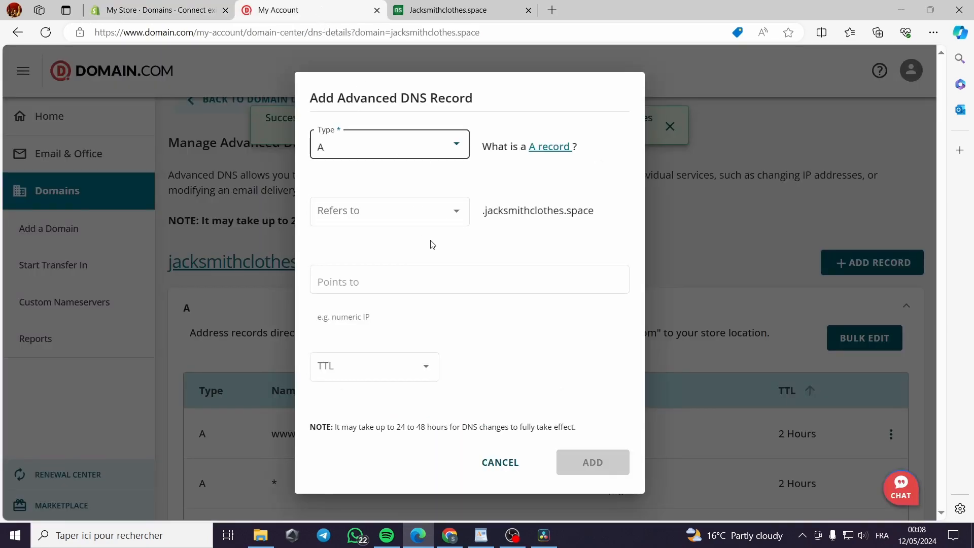
{"action": "left_click", "coordinate": [445, 151]}
{"action": "scroll", "coordinate": [414, 247], "scroll_direction": "down", "scroll_amount": 1}
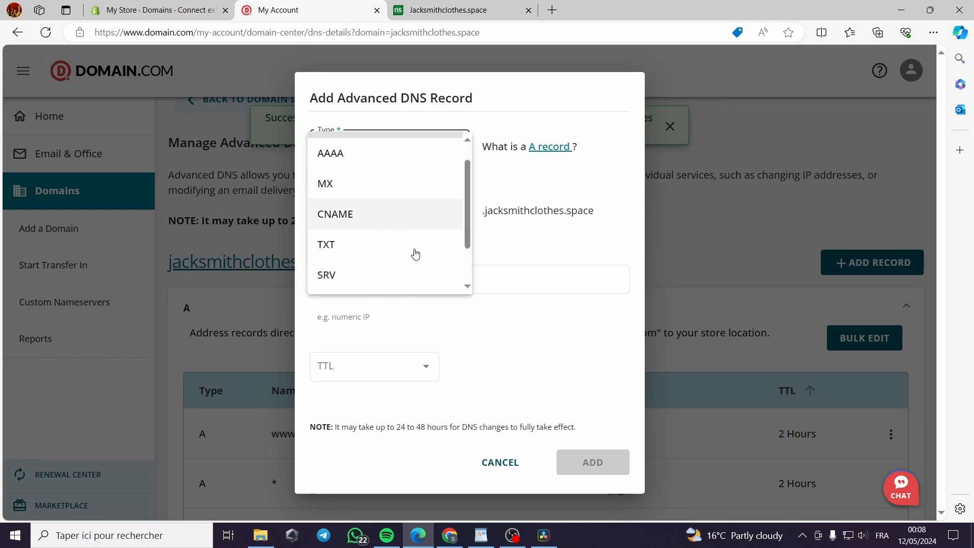
{"action": "left_click", "coordinate": [361, 215]}
{"action": "left_click", "coordinate": [406, 234]}
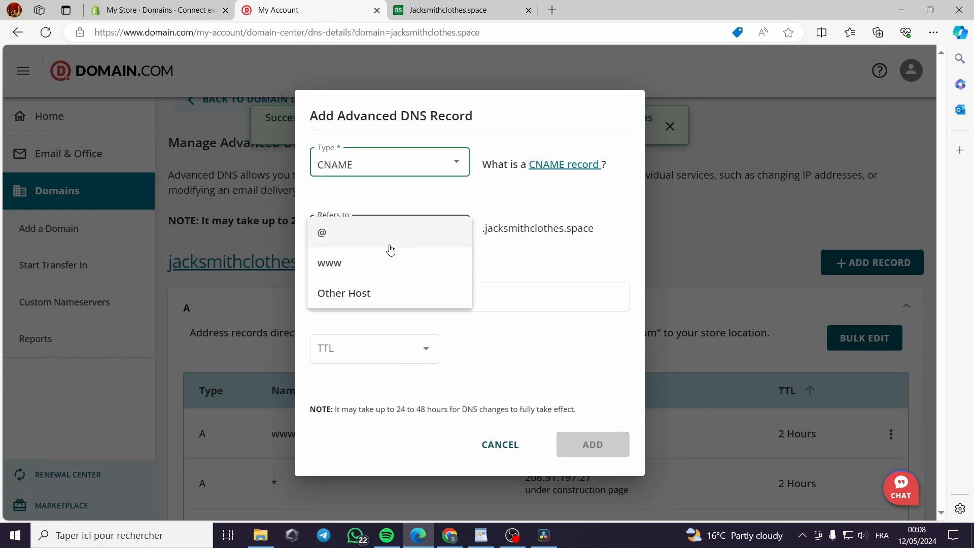
{"action": "left_click", "coordinate": [330, 263]}
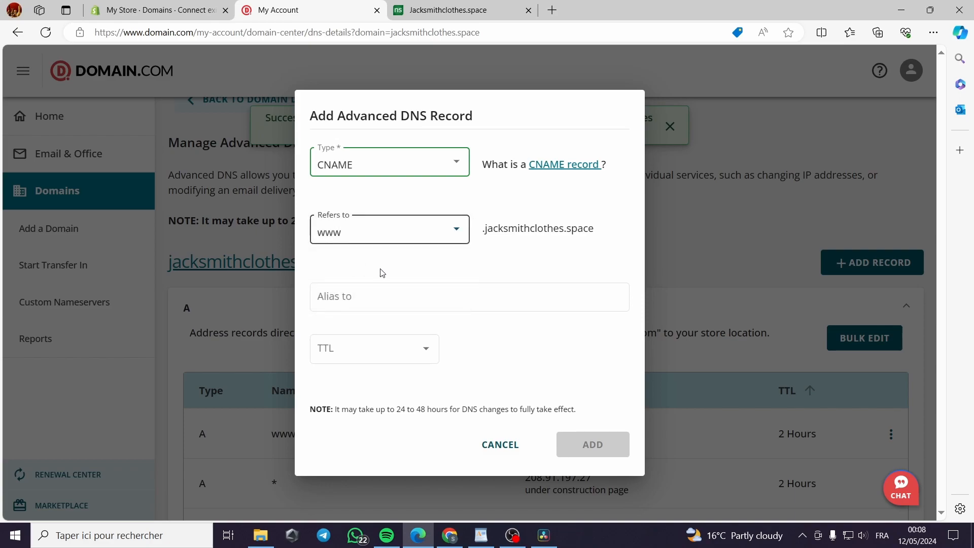
{"action": "left_click", "coordinate": [350, 299]}
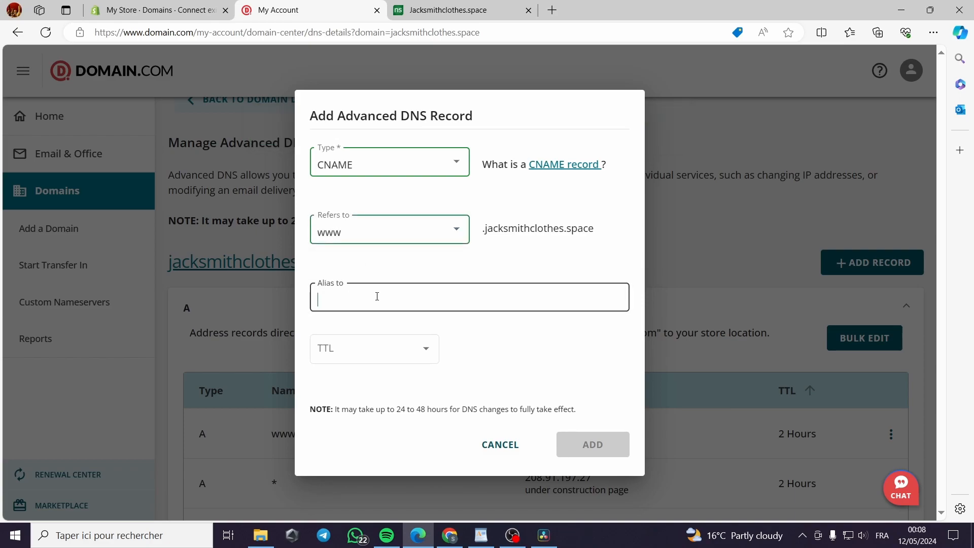
Try to complete the CNAME record with Shopify's required value shops.myshopify.com as the alias and a 1 Hour TTL, and discard the record
{"action": "left_click", "coordinate": [157, 10]}
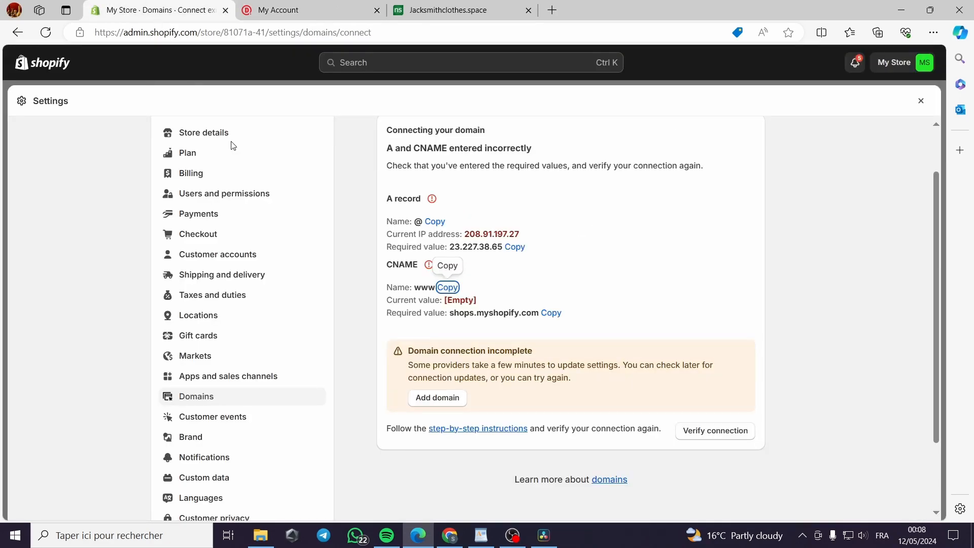
{"action": "left_click", "coordinate": [551, 313]}
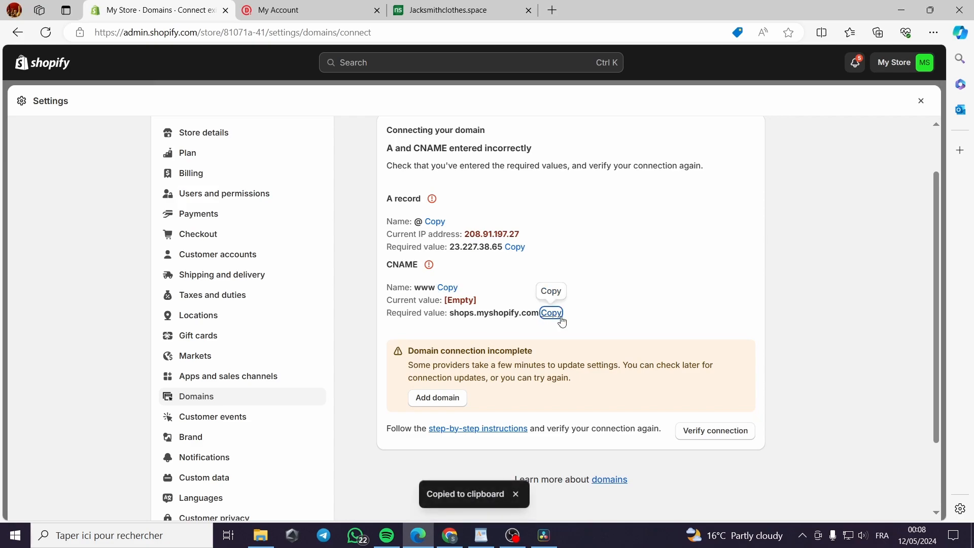
{"action": "left_click", "coordinate": [284, 10]}
{"action": "right_click", "coordinate": [341, 307]}
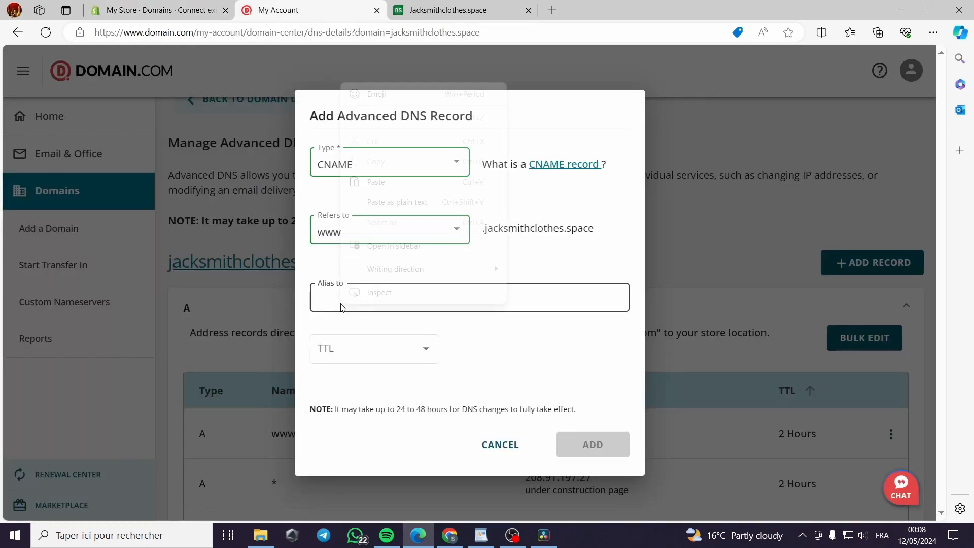
{"action": "left_click", "coordinate": [397, 181]}
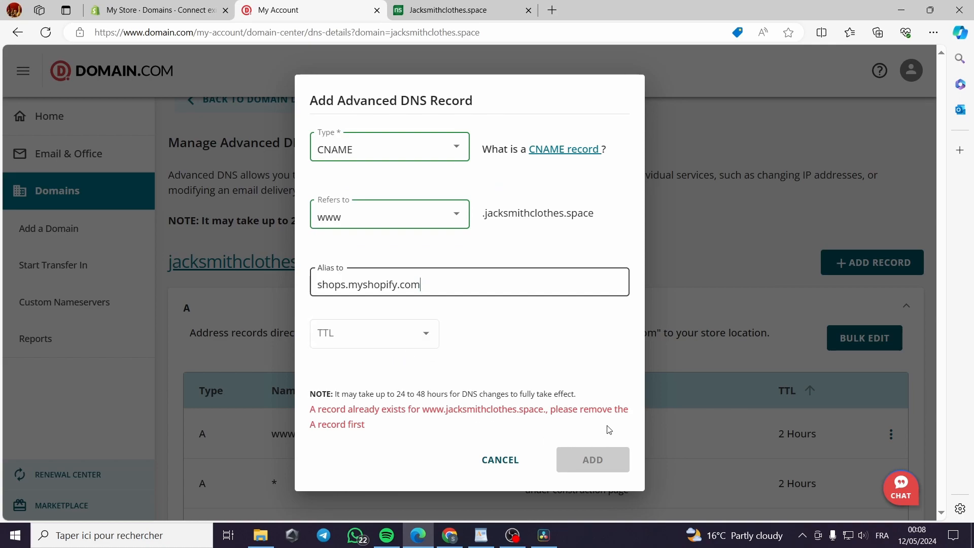
{"action": "left_click", "coordinate": [413, 346]}
{"action": "left_click", "coordinate": [392, 405]}
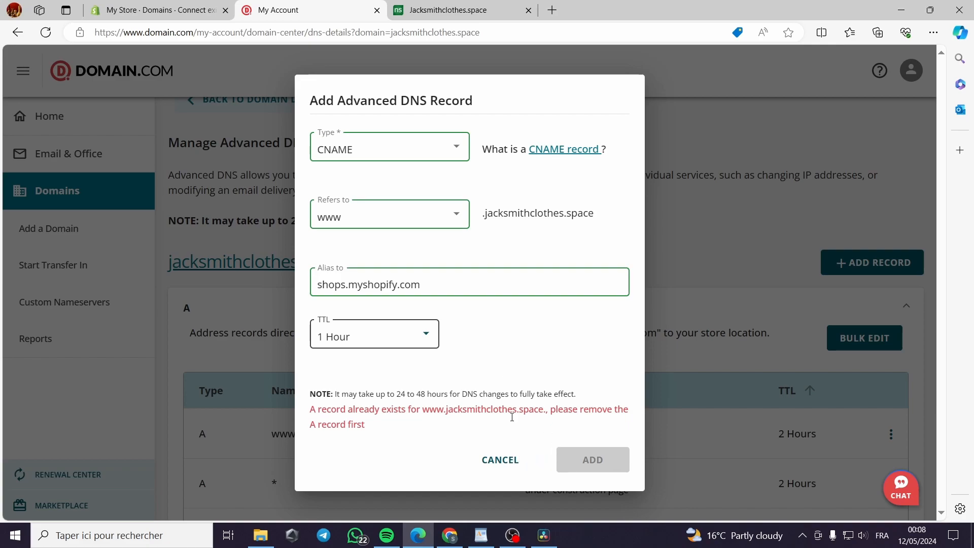
{"action": "left_click", "coordinate": [515, 461]}
Review the domain's existing A records and check the domain connection again in Shopify
{"action": "scroll", "coordinate": [783, 395], "scroll_direction": "down", "scroll_amount": 4}
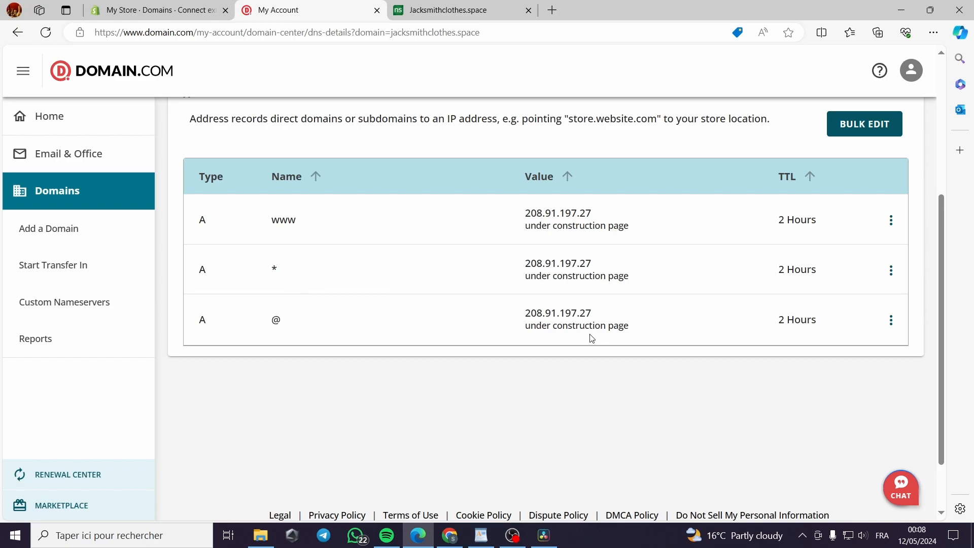
{"action": "left_click", "coordinate": [137, 11]}
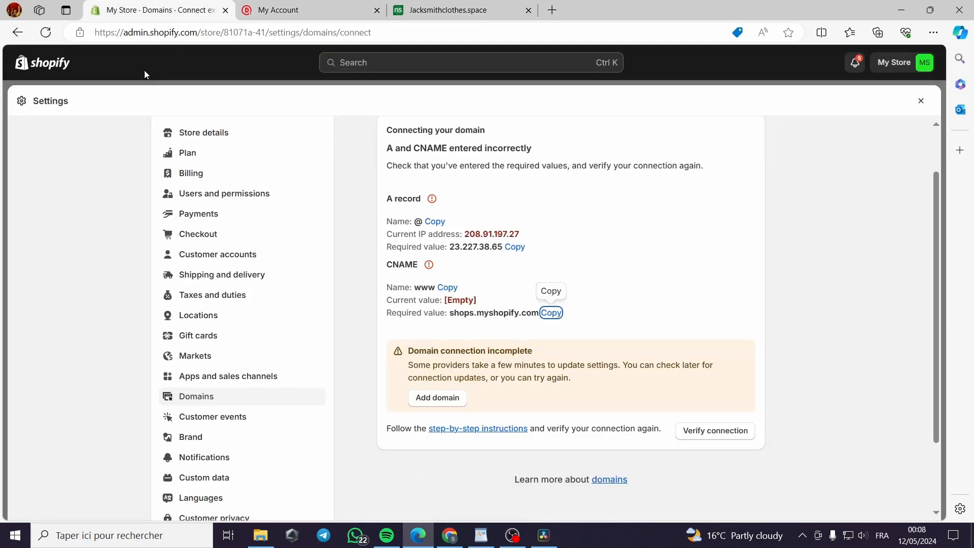
{"action": "left_click", "coordinate": [696, 433]}
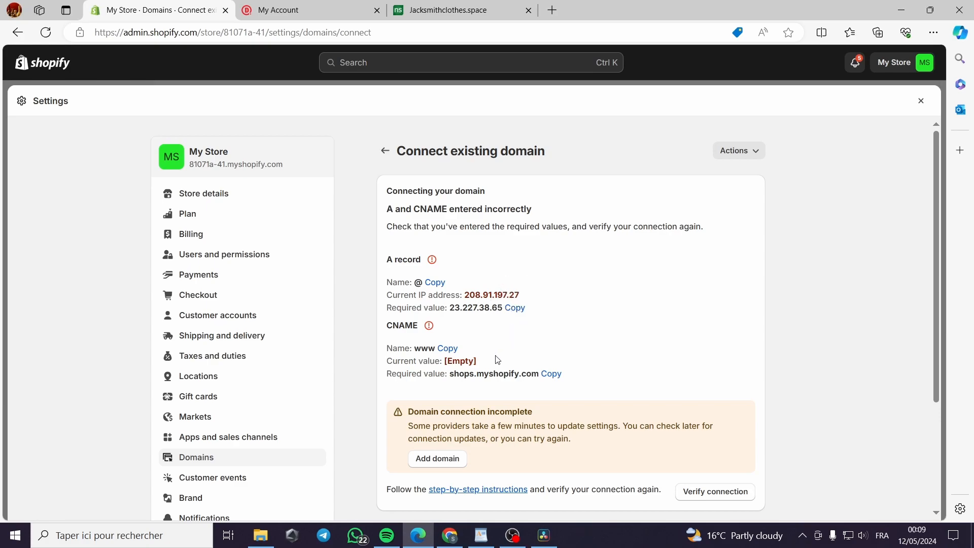
{"action": "left_click", "coordinate": [280, 10]}
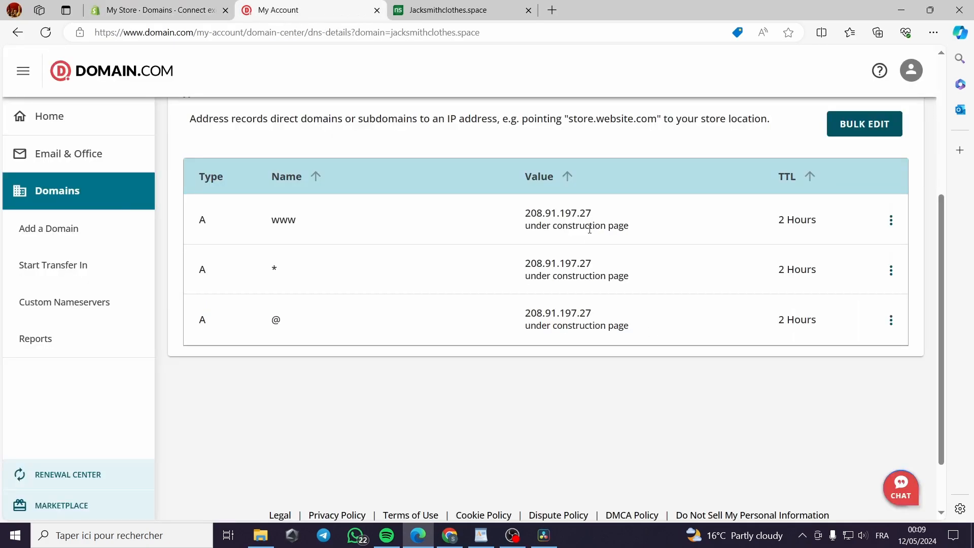
{"action": "scroll", "coordinate": [564, 225], "scroll_direction": "up", "scroll_amount": 4}
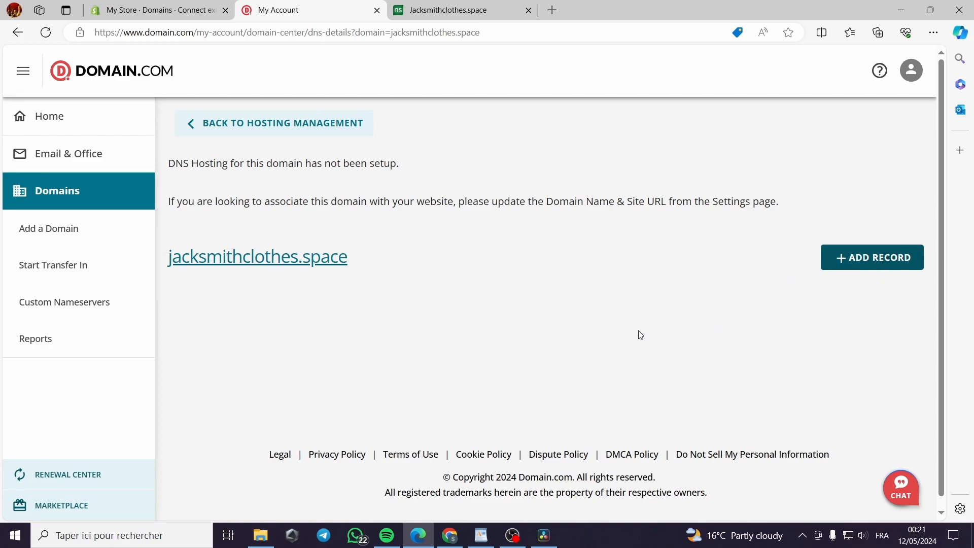
Close the jacksmithclothes.space website page and verify the domain connection in Shopify
{"action": "left_click", "coordinate": [476, 1]}
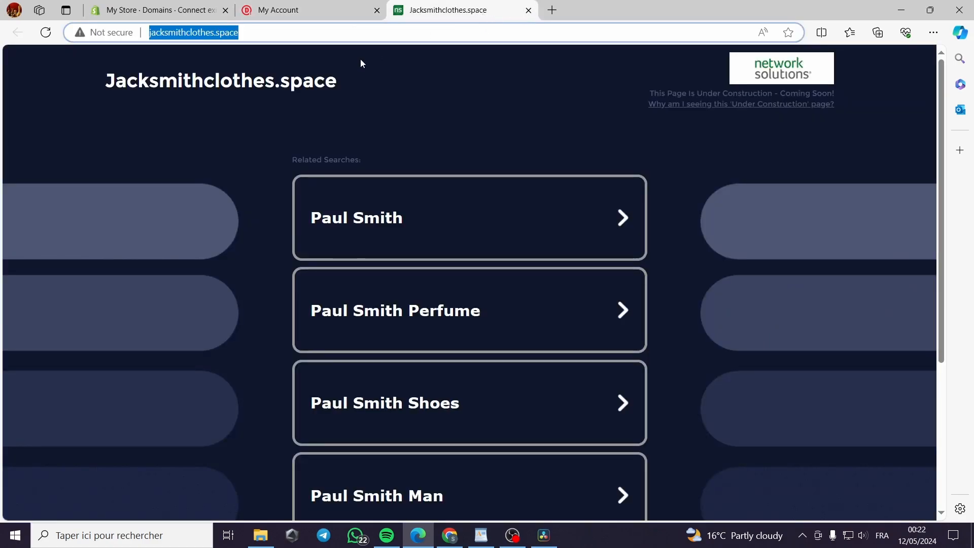
{"action": "left_click", "coordinate": [529, 11]}
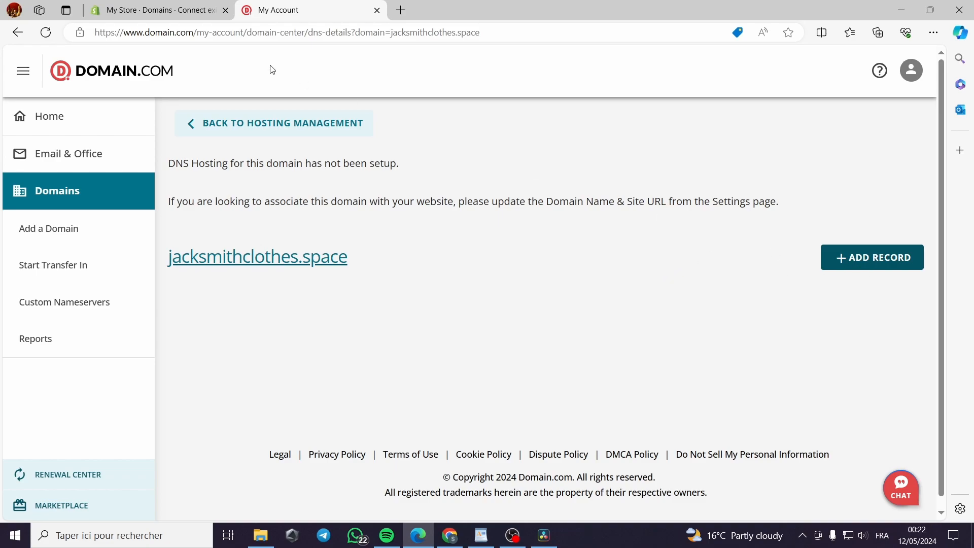
{"action": "left_click", "coordinate": [183, 6]}
{"action": "left_click", "coordinate": [717, 431]}
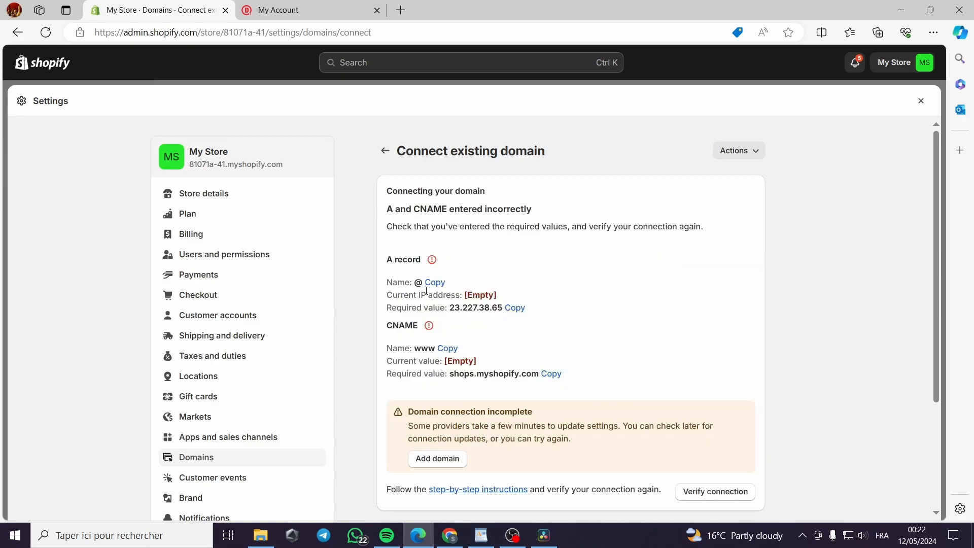
Start a new advanced DNS record of type A for the domain on Domain.com and have it refer to @
{"action": "left_click", "coordinate": [252, 6]}
{"action": "left_click", "coordinate": [908, 262]}
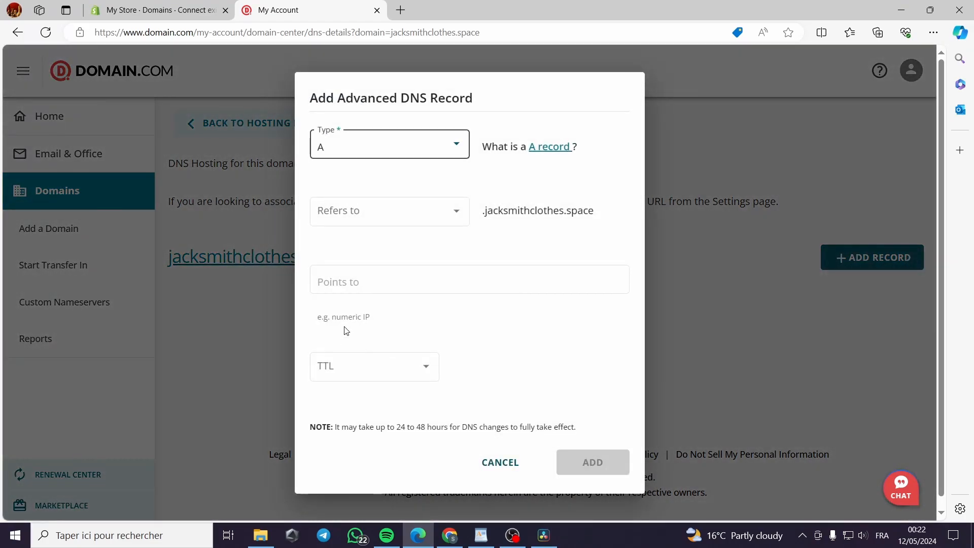
{"action": "left_click", "coordinate": [411, 219]}
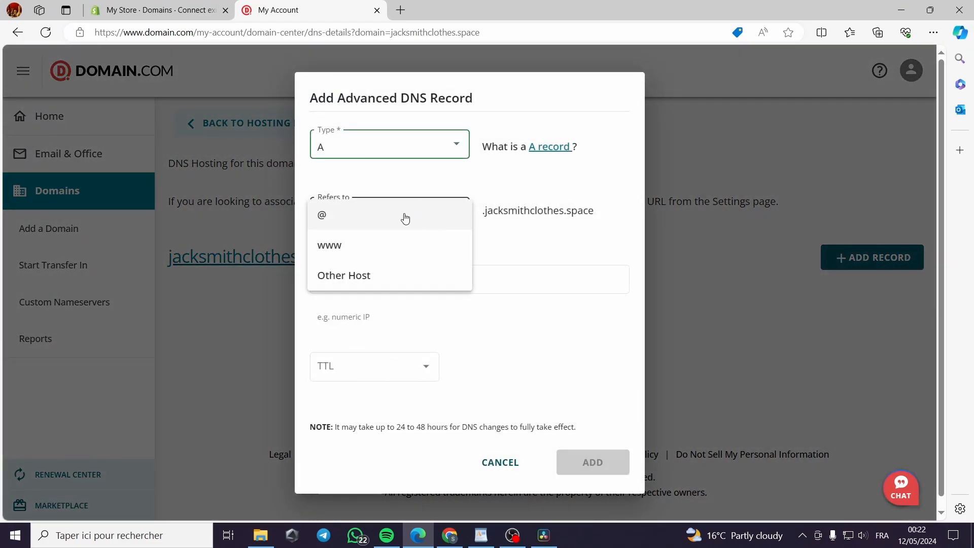
{"action": "left_click", "coordinate": [409, 217]}
Copy the required A record value from Shopify and paste 23.227.38.65 as the address the record points to
{"action": "left_click", "coordinate": [369, 289]}
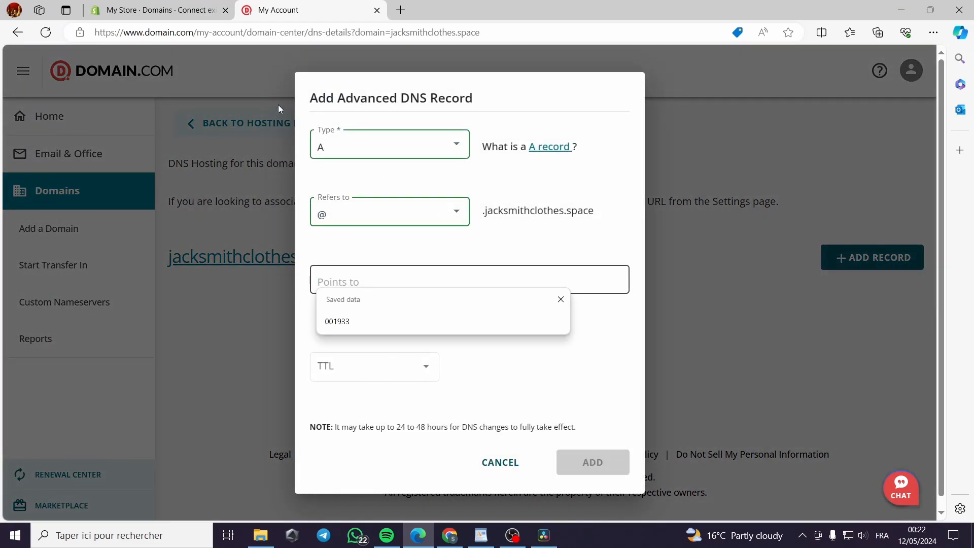
{"action": "left_click", "coordinate": [160, 9]}
{"action": "left_click", "coordinate": [515, 307]}
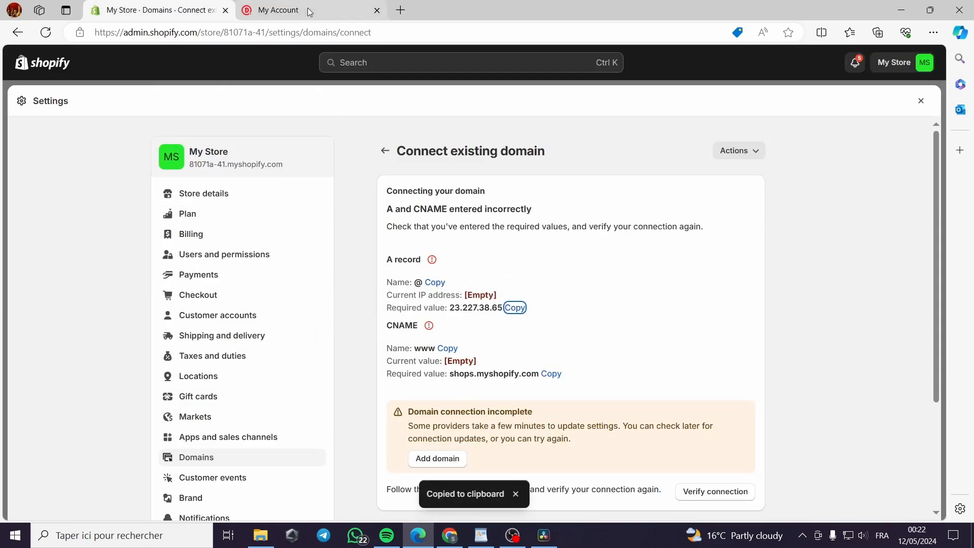
{"action": "left_click", "coordinate": [278, 10]}
{"action": "right_click", "coordinate": [362, 281]}
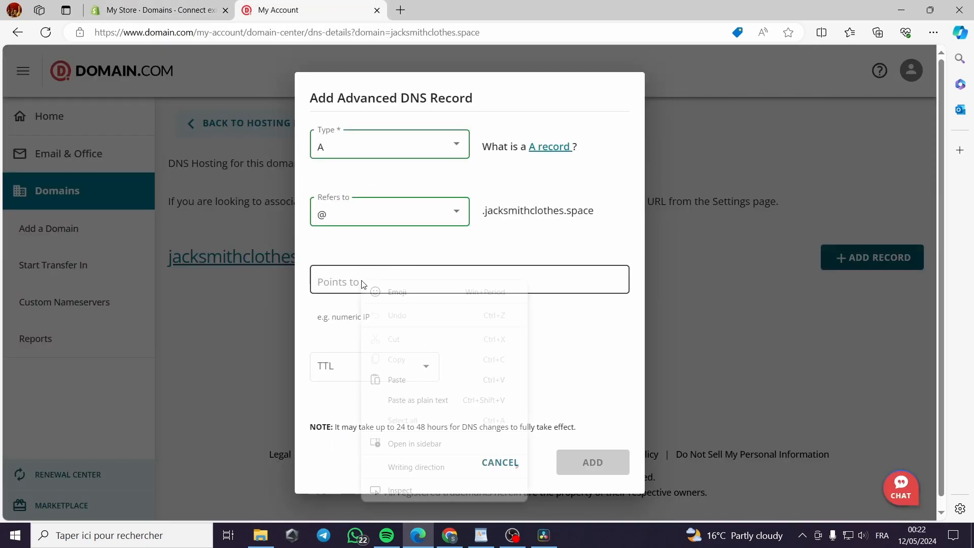
{"action": "left_click", "coordinate": [411, 378]}
Set the TTL of the @ A record to 1 Hour and add the record
{"action": "left_click", "coordinate": [375, 366]}
{"action": "left_click", "coordinate": [383, 295]}
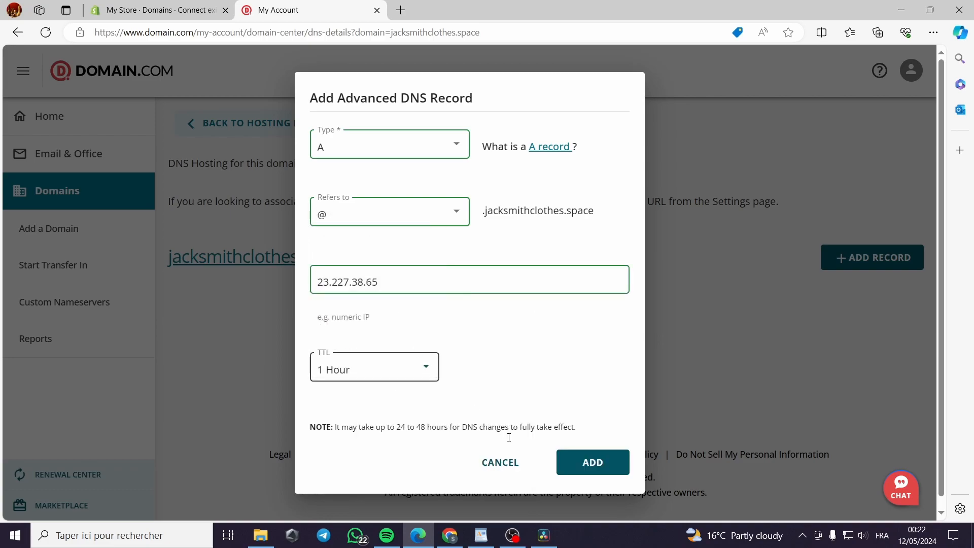
{"action": "left_click", "coordinate": [606, 462]}
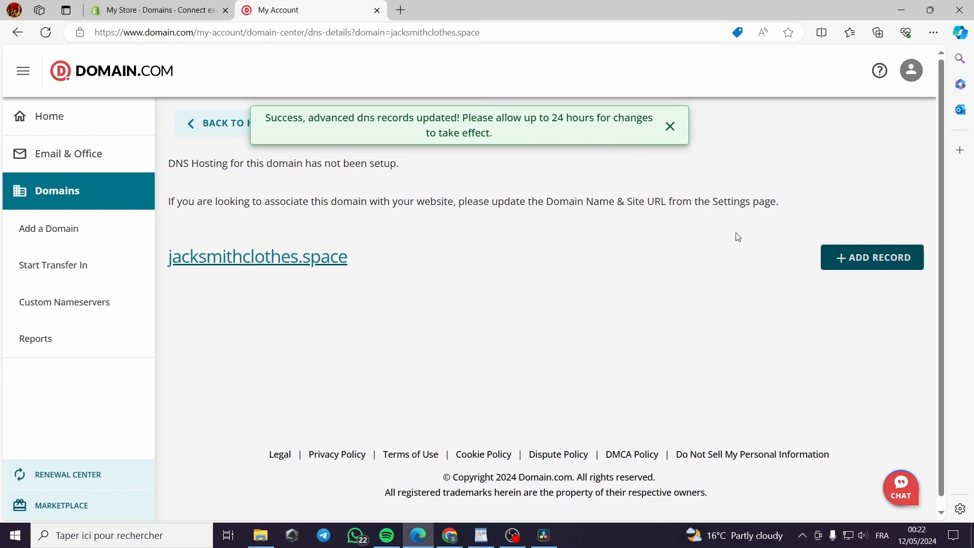
{"action": "left_click", "coordinate": [883, 265]}
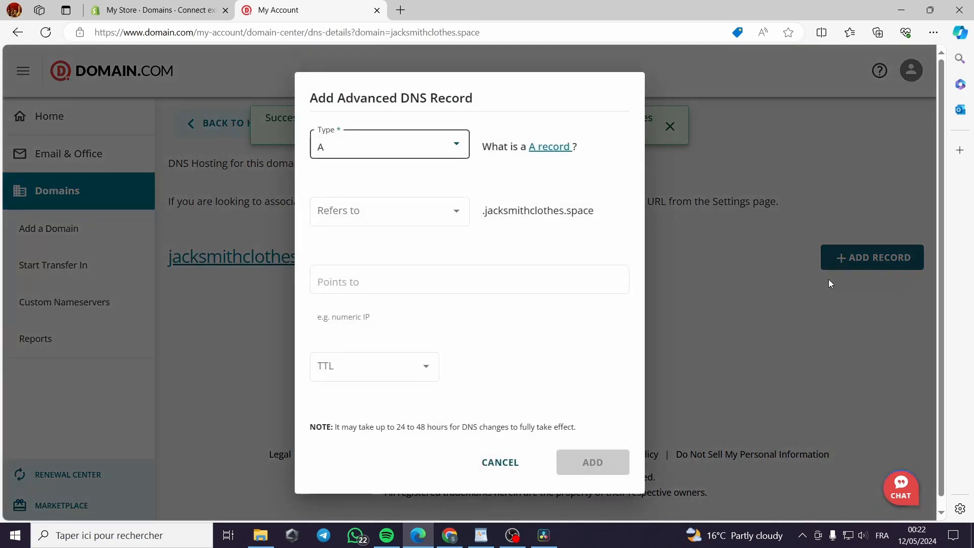
{"action": "left_click", "coordinate": [427, 147]}
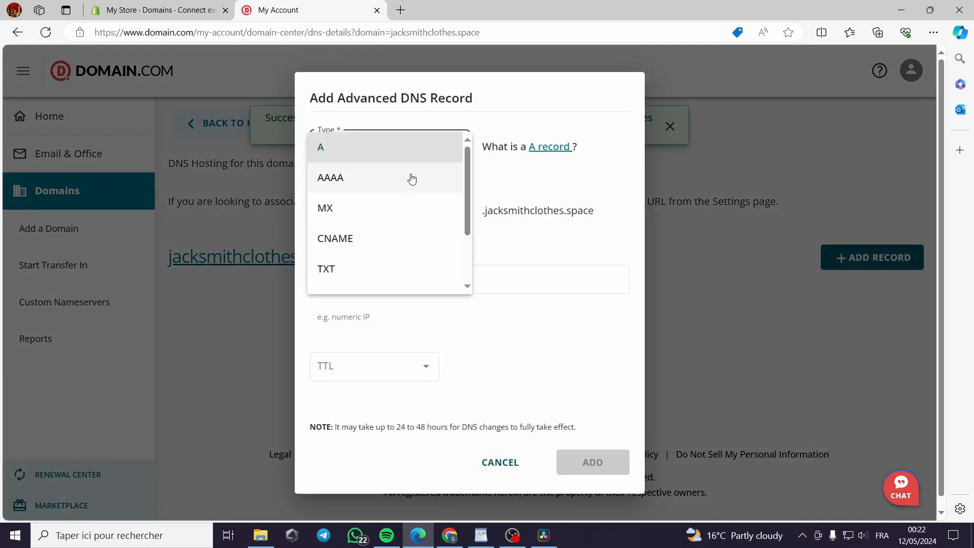
{"action": "left_click", "coordinate": [378, 244]}
{"action": "left_click", "coordinate": [406, 233]}
{"action": "left_click", "coordinate": [345, 263]}
Copy the CNAME's required value from Shopify and paste shops.myshopify.com as the record's alias
{"action": "left_click", "coordinate": [368, 303]}
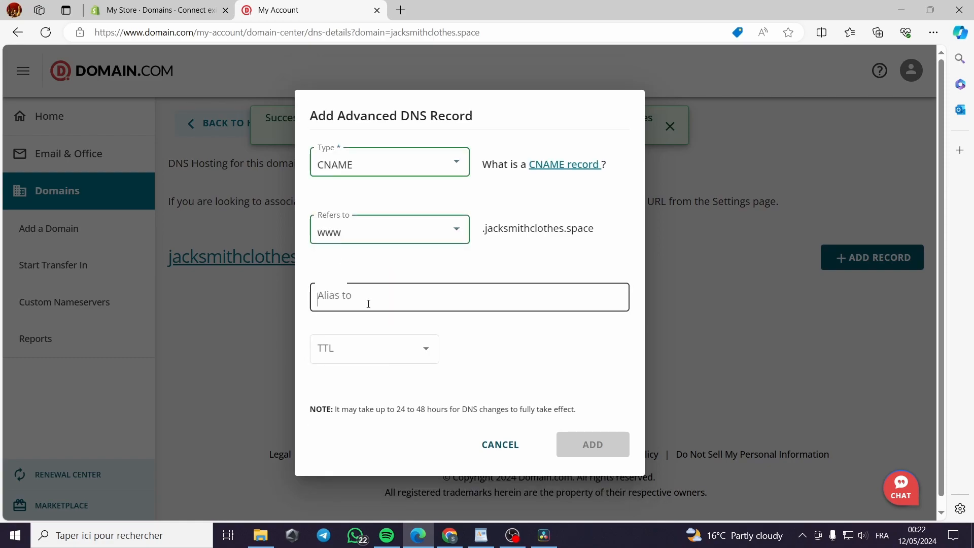
{"action": "left_click", "coordinate": [205, 10]}
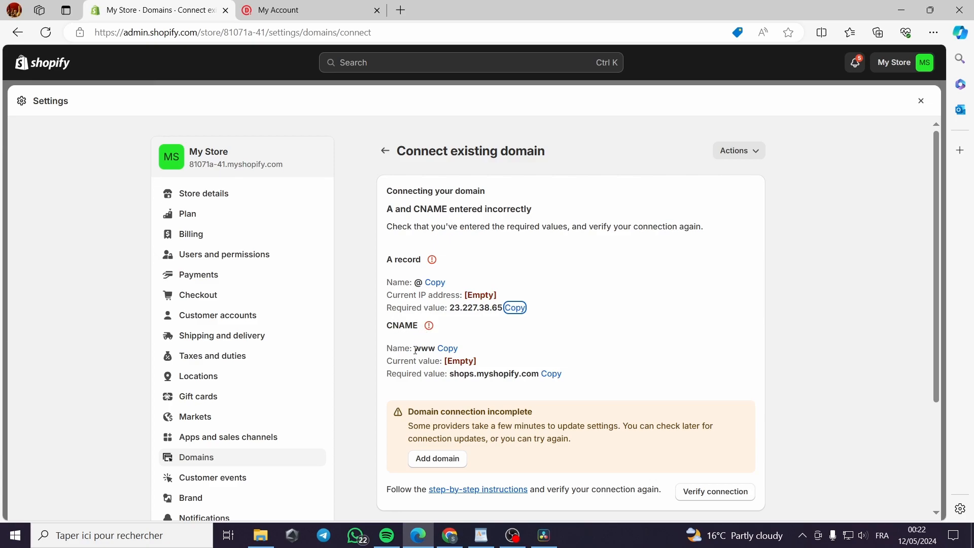
{"action": "left_click", "coordinate": [297, 11]}
{"action": "left_click", "coordinate": [374, 234]}
{"action": "left_click", "coordinate": [373, 233]}
{"action": "left_click", "coordinate": [189, 8]}
{"action": "left_click", "coordinate": [551, 373]}
{"action": "left_click", "coordinate": [296, 5]}
{"action": "left_click", "coordinate": [370, 301]}
{"action": "right_click", "coordinate": [369, 301]}
{"action": "left_click", "coordinate": [402, 399]}
Set the TTL of the www CNAME record to 1 Hour and add the record
{"action": "left_click", "coordinate": [409, 359]}
{"action": "left_click", "coordinate": [374, 409]}
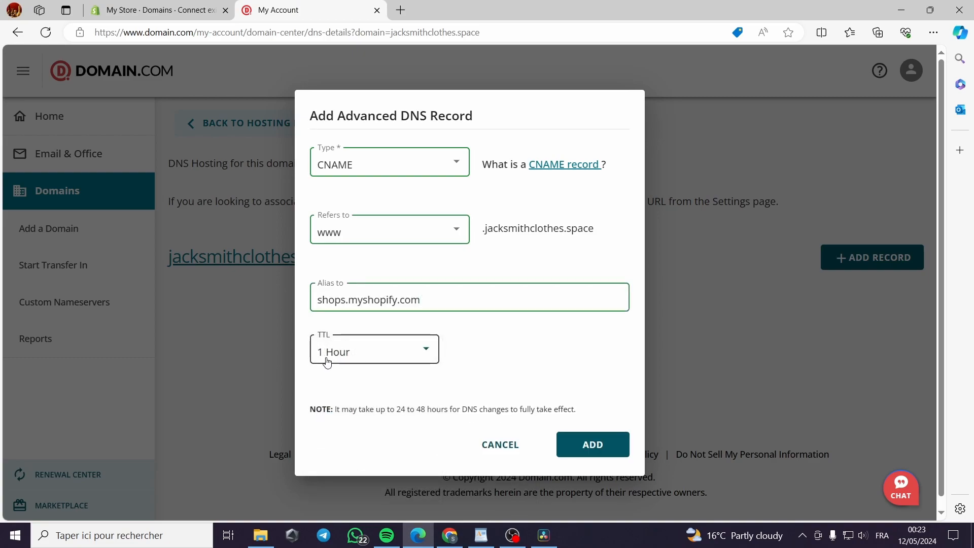
{"action": "left_click", "coordinate": [576, 444]}
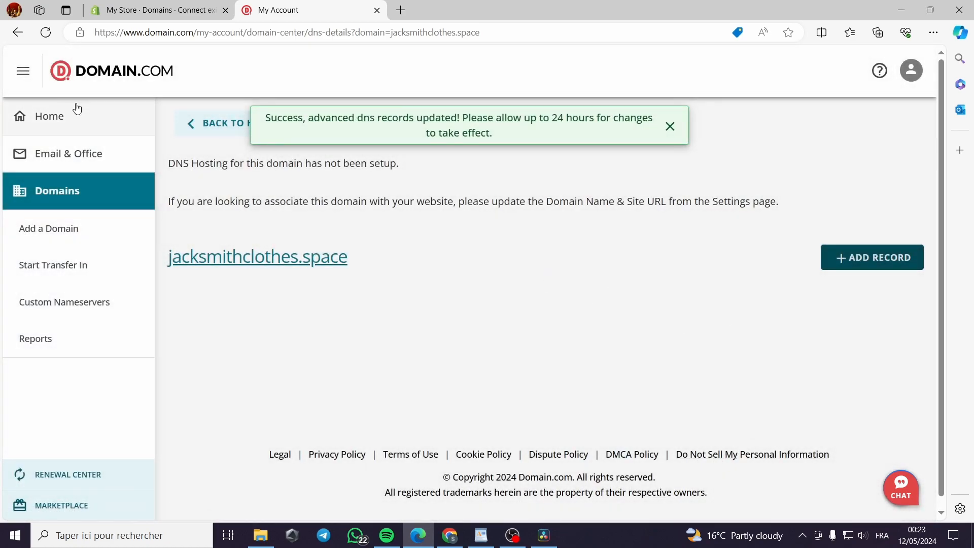
Reload the domain's advanced DNS records to check them, and verify the connection in Shopify
{"action": "left_click", "coordinate": [46, 32]}
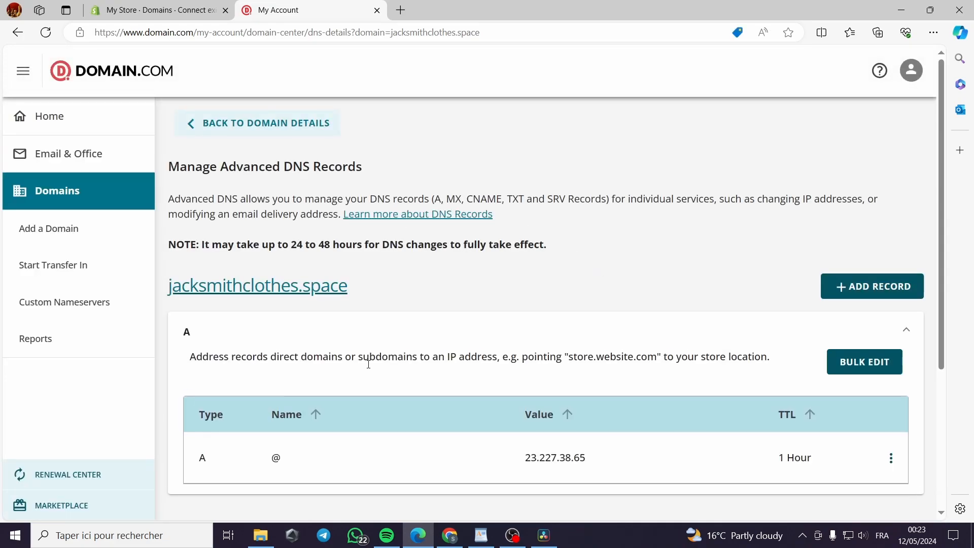
{"action": "scroll", "coordinate": [381, 370], "scroll_direction": "down", "scroll_amount": 2}
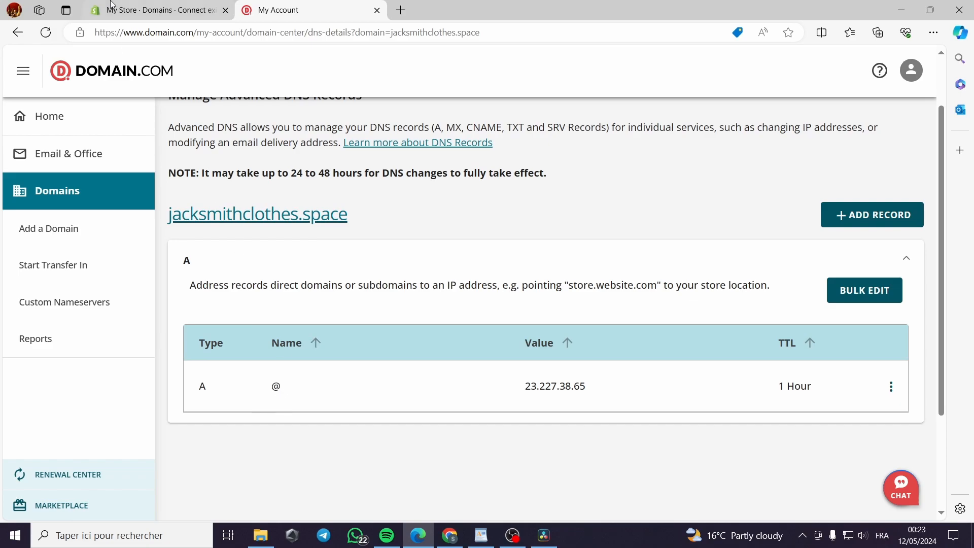
{"action": "left_click", "coordinate": [143, 10]}
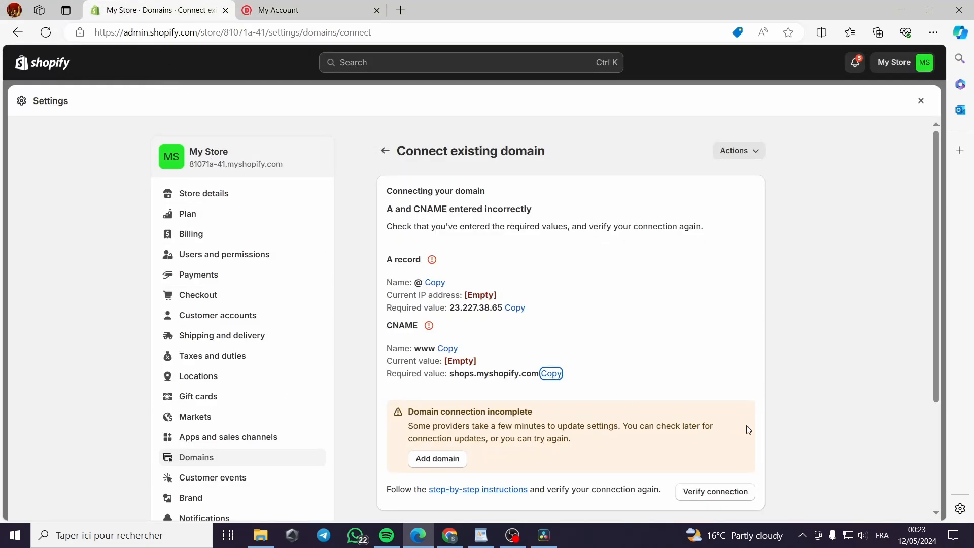
{"action": "scroll", "coordinate": [730, 456], "scroll_direction": "down", "scroll_amount": 1}
{"action": "left_click", "coordinate": [713, 433]}
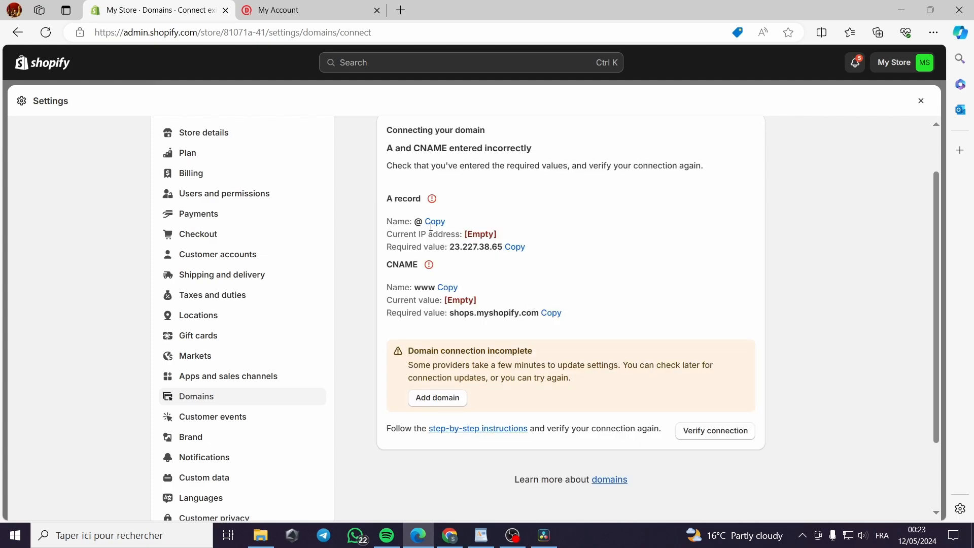
{"action": "left_click", "coordinate": [725, 436]}
Compare Shopify's required A record value with the domain's A record and run the connection verification again
{"action": "left_click", "coordinate": [515, 247]}
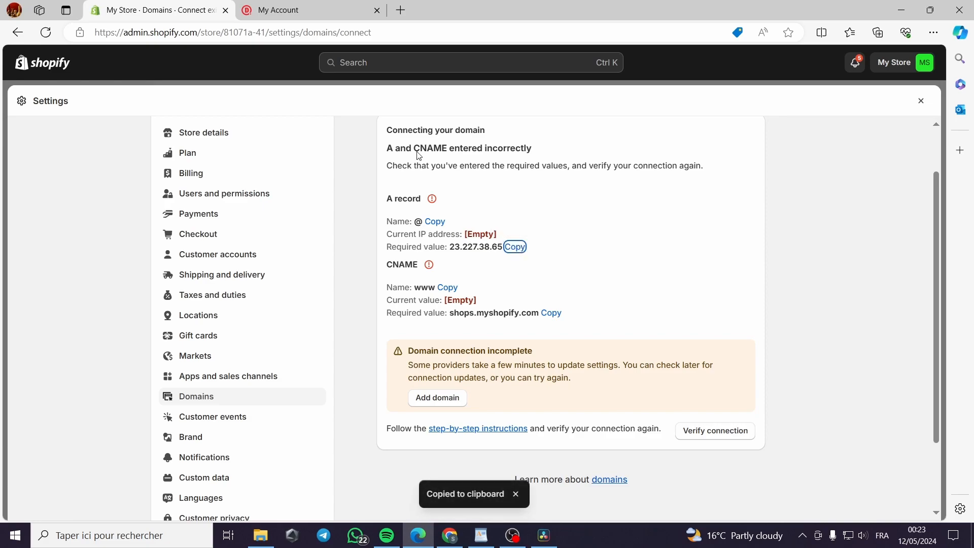
{"action": "left_click", "coordinate": [284, 10]}
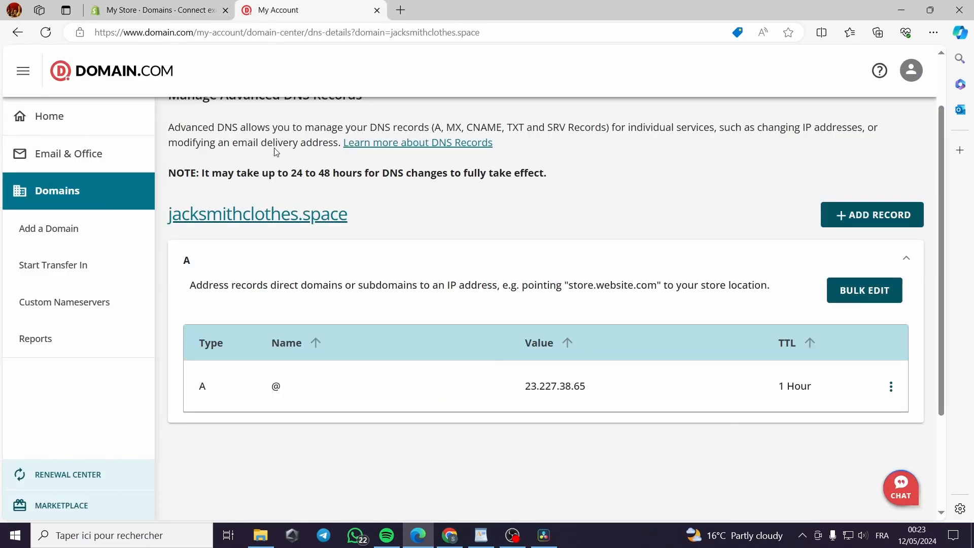
{"action": "left_click", "coordinate": [141, 4]}
{"action": "left_click", "coordinate": [271, 10]}
{"action": "key", "text": "ctrl+shift+Tab"}
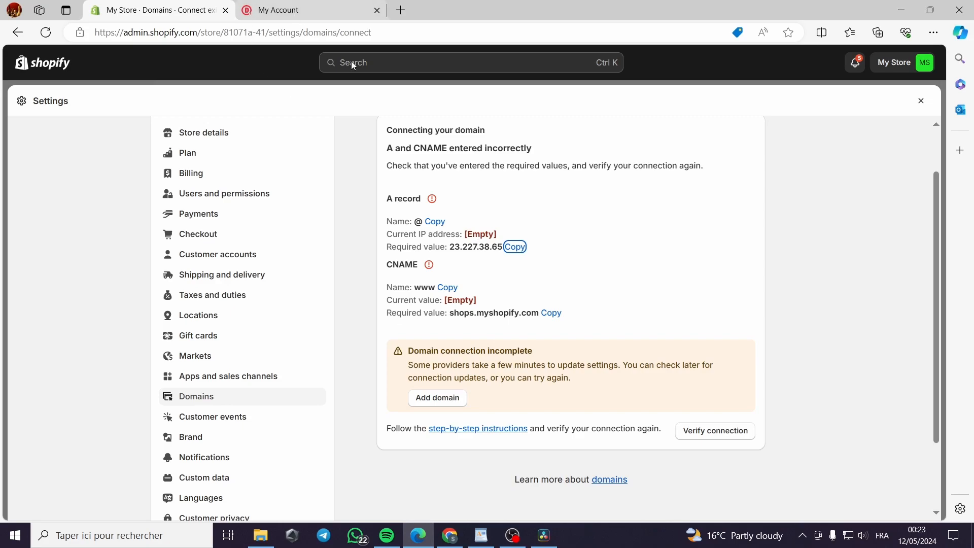
{"action": "left_click", "coordinate": [733, 432]}
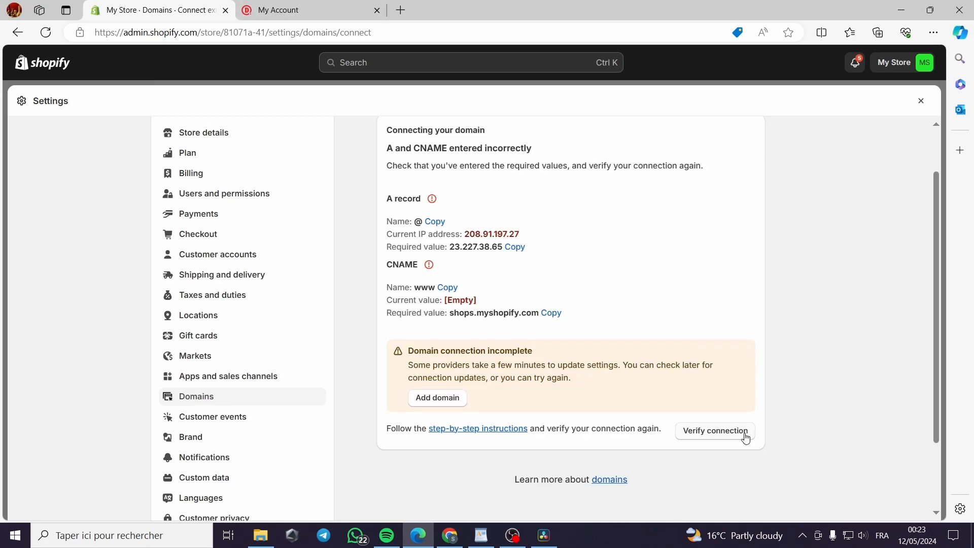
{"action": "left_click", "coordinate": [720, 435]}
Check the settings of the domain's @ A record in Domain.com and run the connection verification in Shopify again
{"action": "left_click", "coordinate": [295, 10]}
{"action": "left_click", "coordinate": [888, 389]}
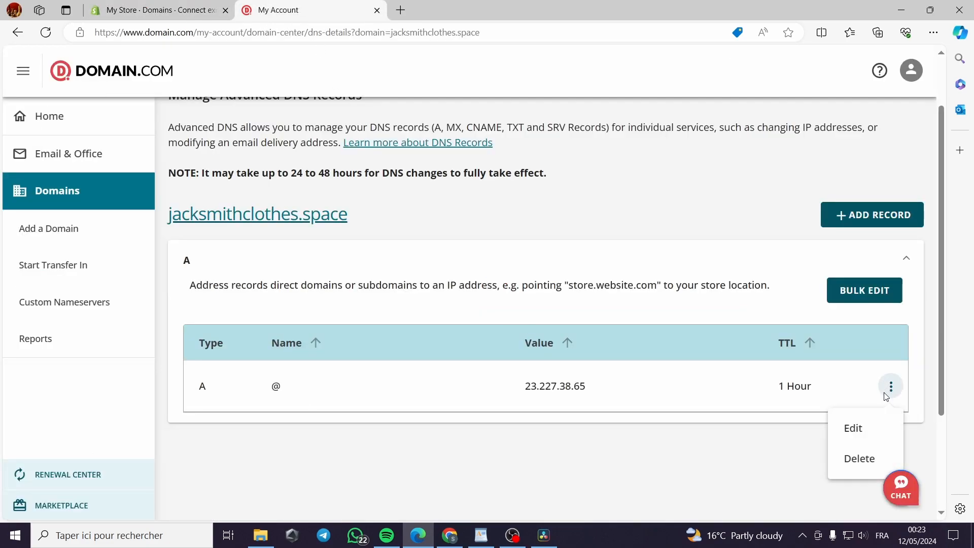
{"action": "left_click", "coordinate": [859, 428]}
{"action": "left_click", "coordinate": [415, 283]}
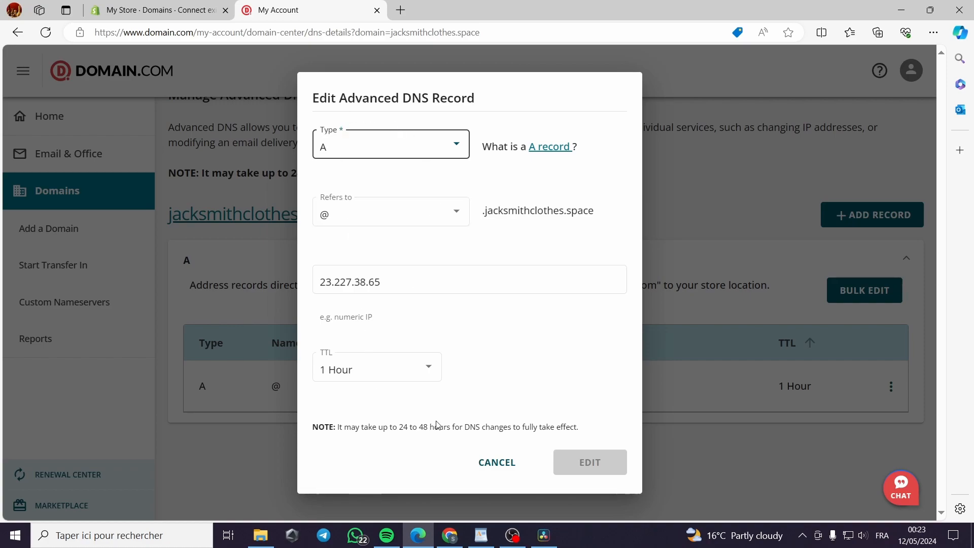
{"action": "left_click", "coordinate": [171, 9]}
{"action": "left_click", "coordinate": [715, 432]}
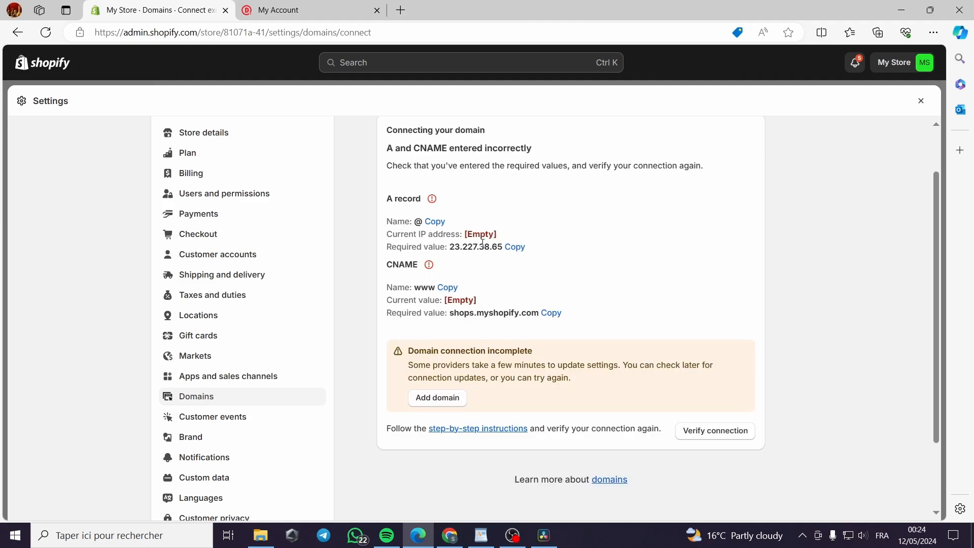
{"action": "left_click", "coordinate": [272, 11]}
{"action": "left_click", "coordinate": [495, 462]}
Try to add another A record for @ that points to Shopify's required value 23.227.38.65
{"action": "left_click", "coordinate": [868, 217]}
{"action": "left_click", "coordinate": [388, 211]}
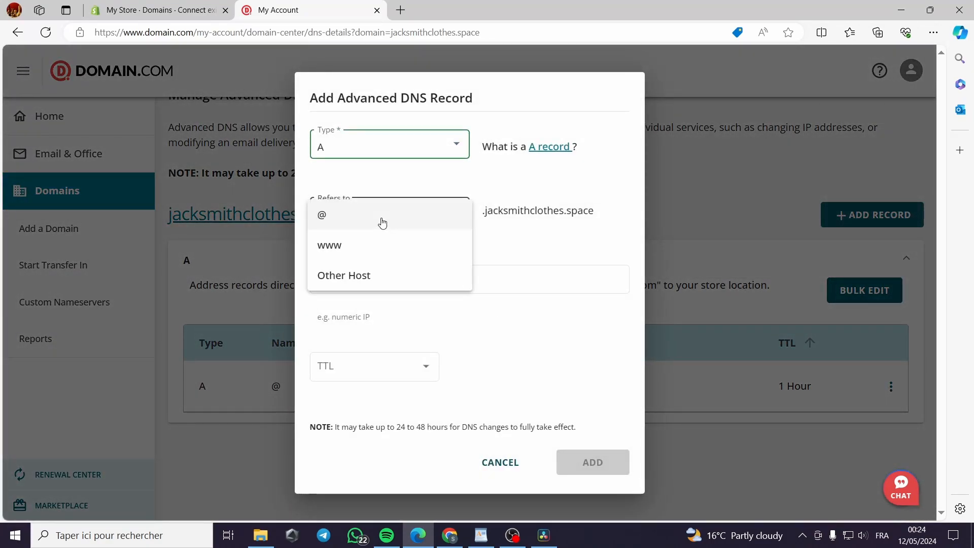
{"action": "left_click", "coordinate": [360, 215]}
{"action": "left_click", "coordinate": [370, 282]}
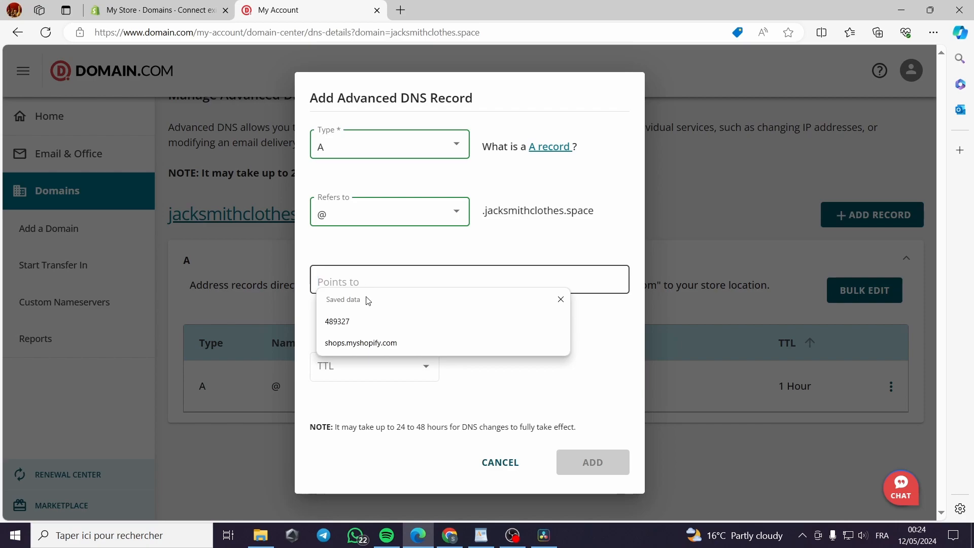
{"action": "left_click", "coordinate": [206, 6]}
{"action": "left_click", "coordinate": [512, 250]}
{"action": "left_click", "coordinate": [284, 10]}
{"action": "right_click", "coordinate": [412, 285]}
{"action": "left_click", "coordinate": [443, 377]}
{"action": "left_click", "coordinate": [405, 366]}
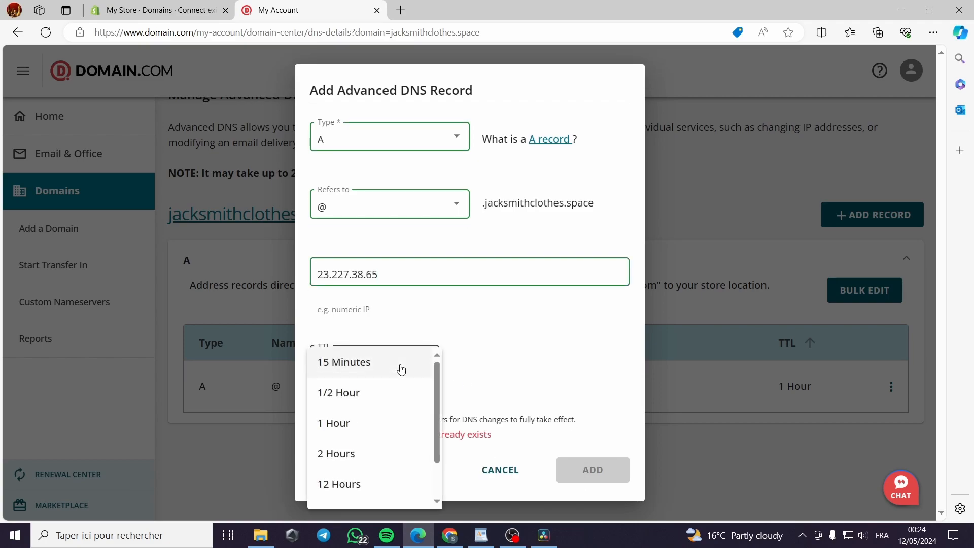
{"action": "left_click", "coordinate": [512, 365]}
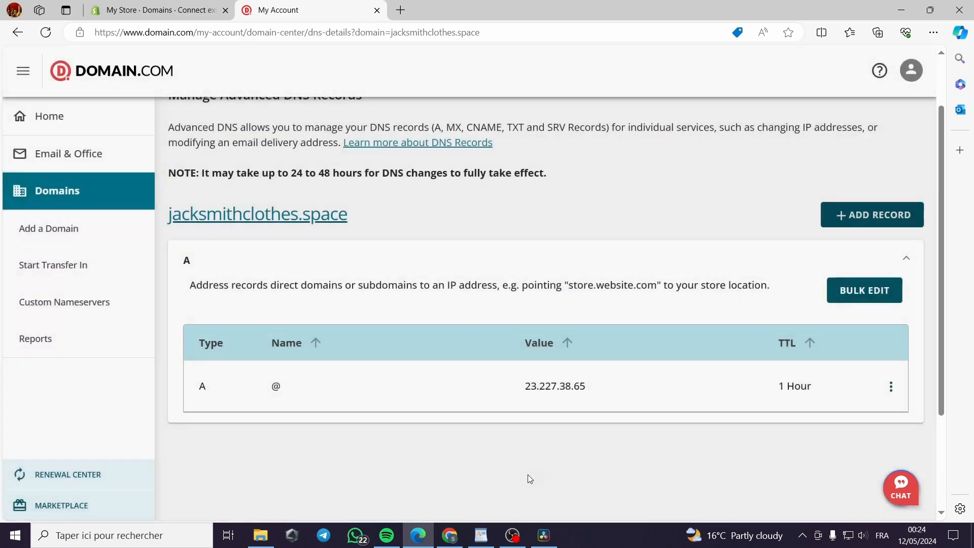
{"action": "left_click", "coordinate": [490, 472]}
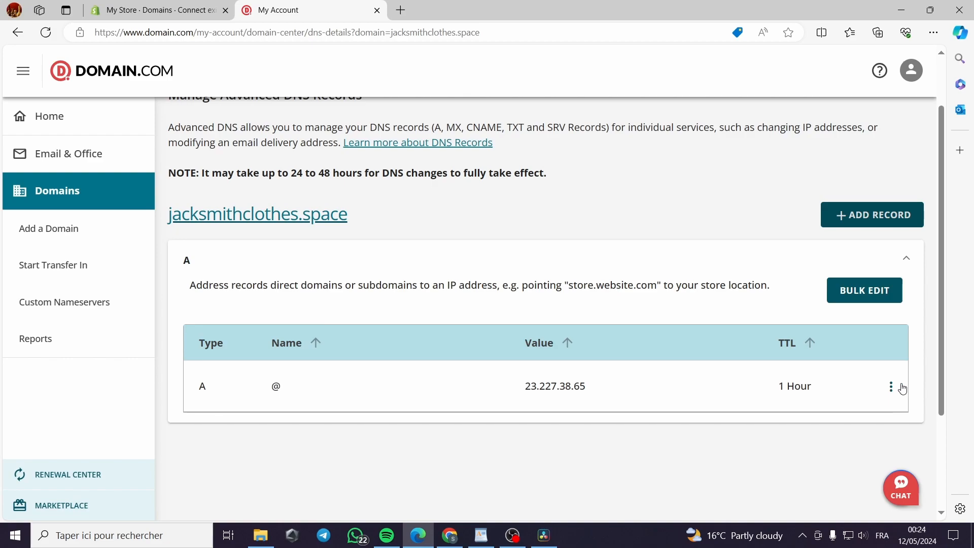
Verify the domain connection in Shopify, and review the domain's A and CNAME records in Domain.com
{"action": "left_click", "coordinate": [168, 18]}
{"action": "left_click", "coordinate": [729, 438]}
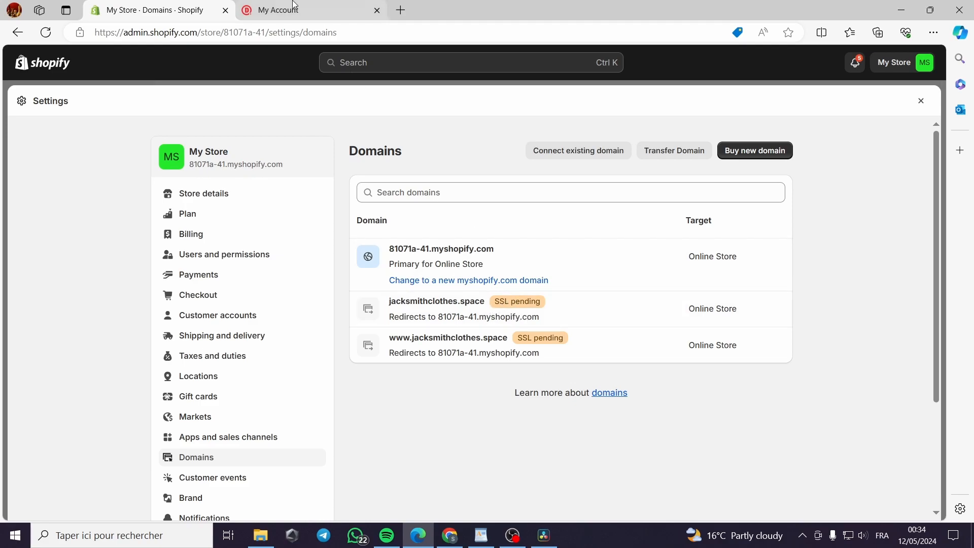
{"action": "left_click", "coordinate": [267, 6]}
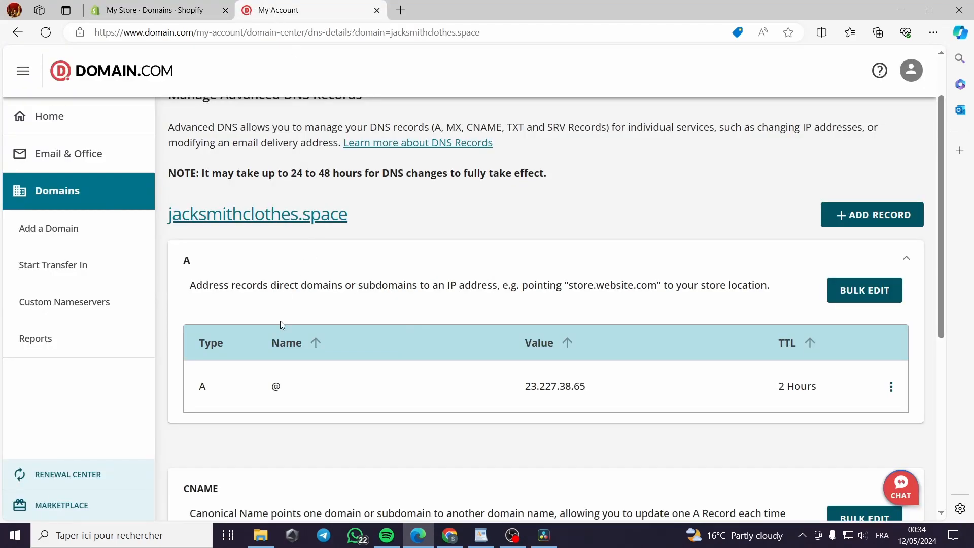
{"action": "scroll", "coordinate": [284, 385], "scroll_direction": "down", "scroll_amount": 4}
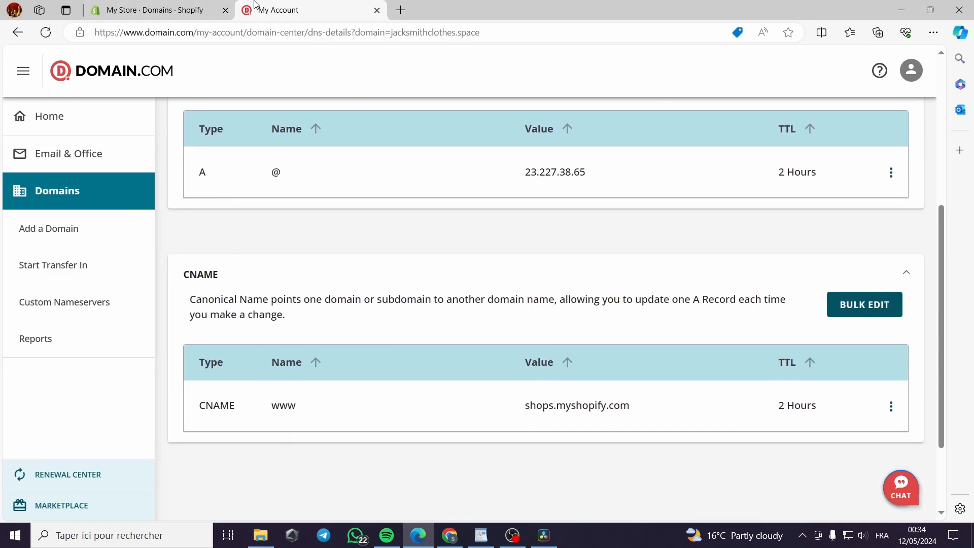
{"action": "scroll", "coordinate": [463, 334], "scroll_direction": "up", "scroll_amount": 5}
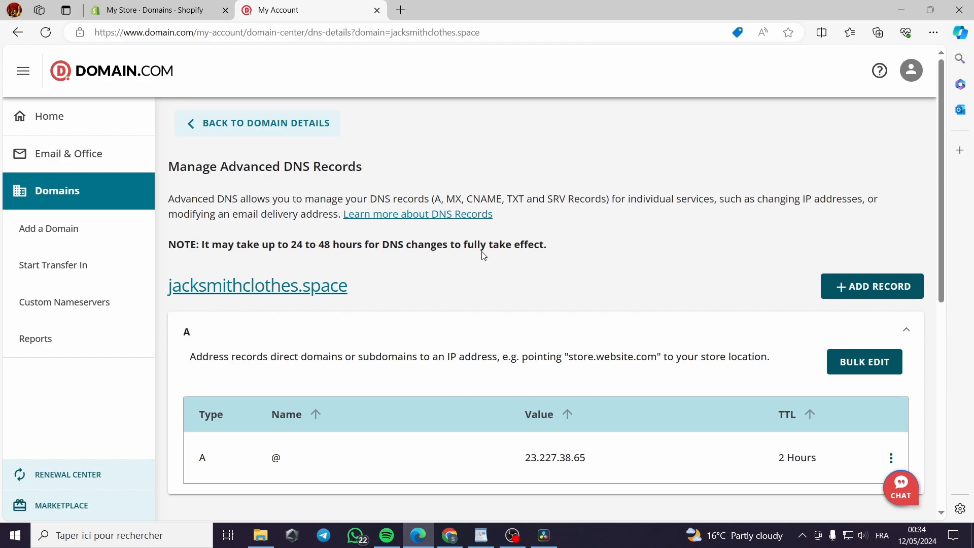
Open the jacksmithclothes.space site briefly, close it, and reload Shopify's domain list to check the connection status
{"action": "left_click", "coordinate": [302, 287]}
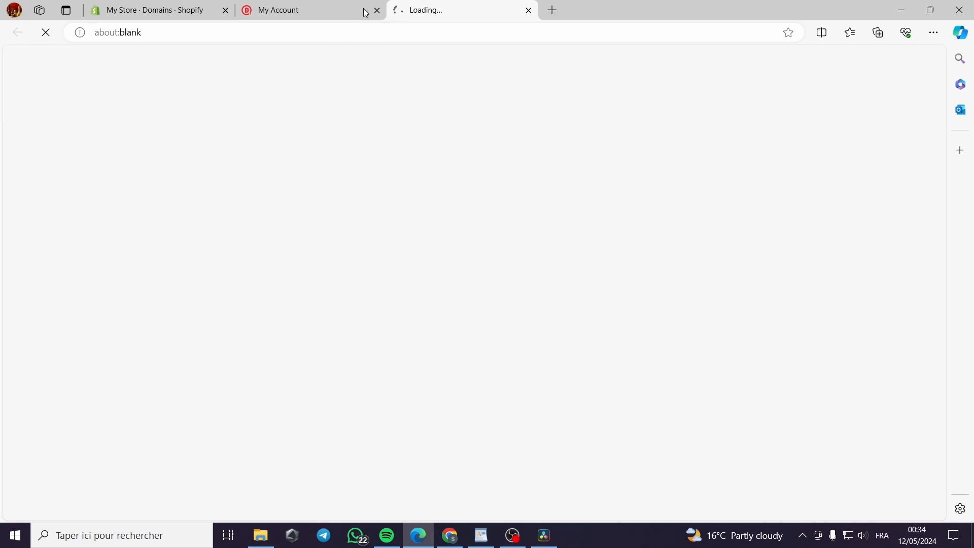
{"action": "left_click", "coordinate": [529, 11]}
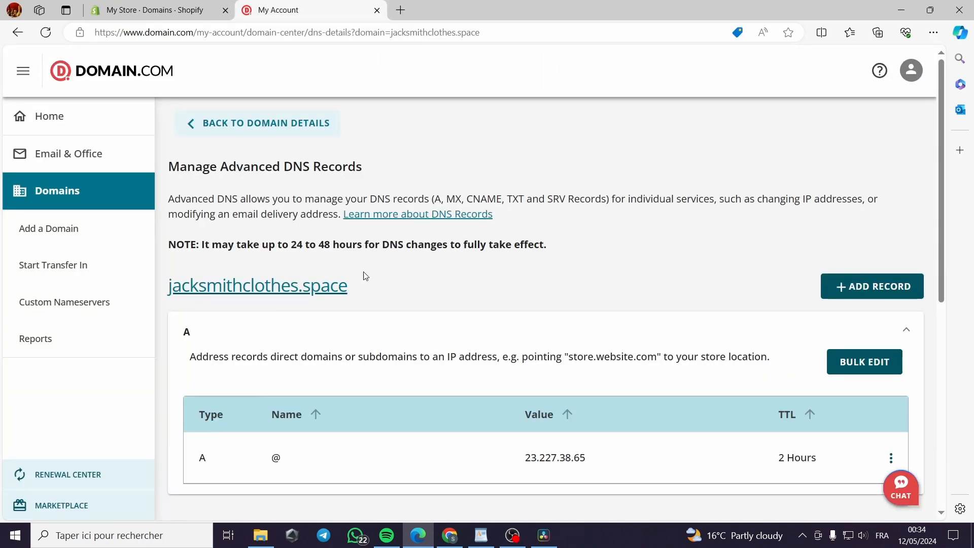
{"action": "key", "text": "ctrl+Tab"}
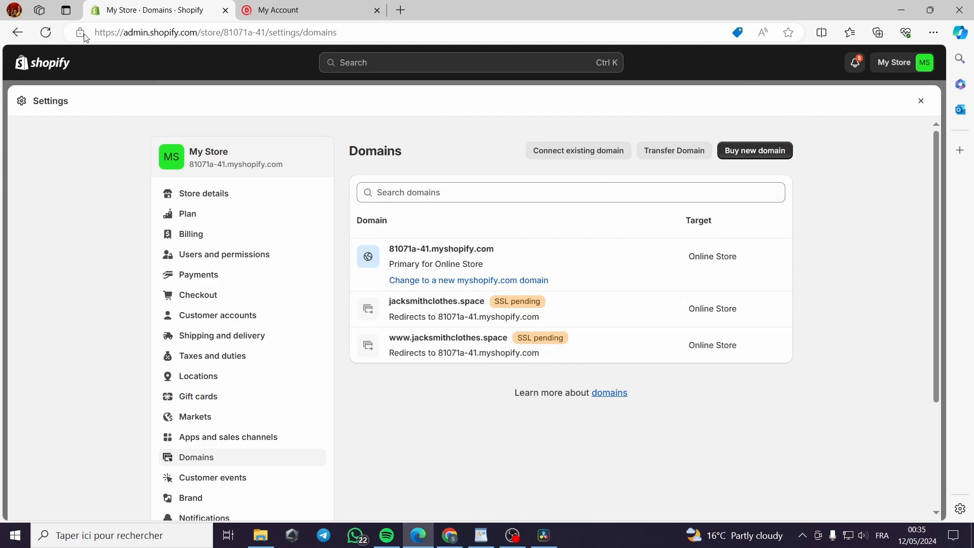
{"action": "left_click", "coordinate": [46, 33]}
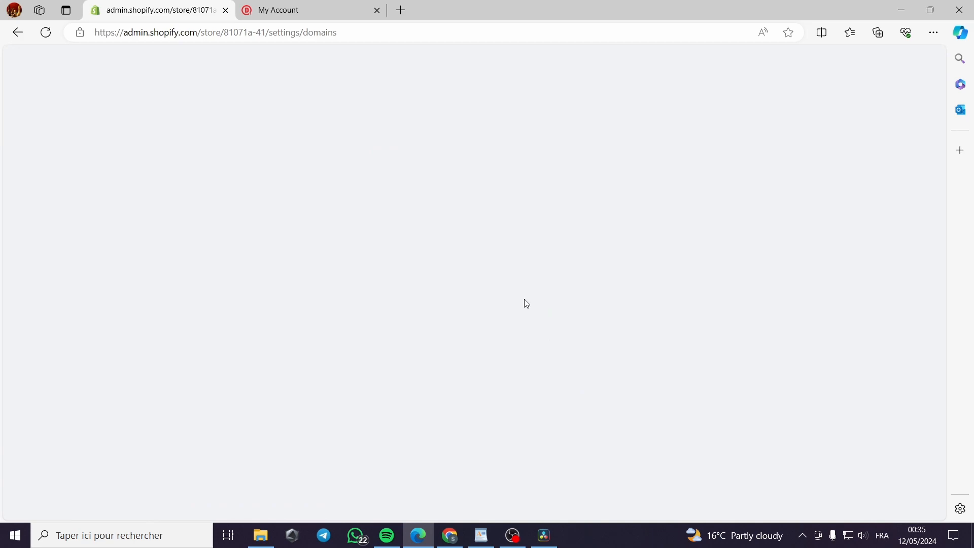